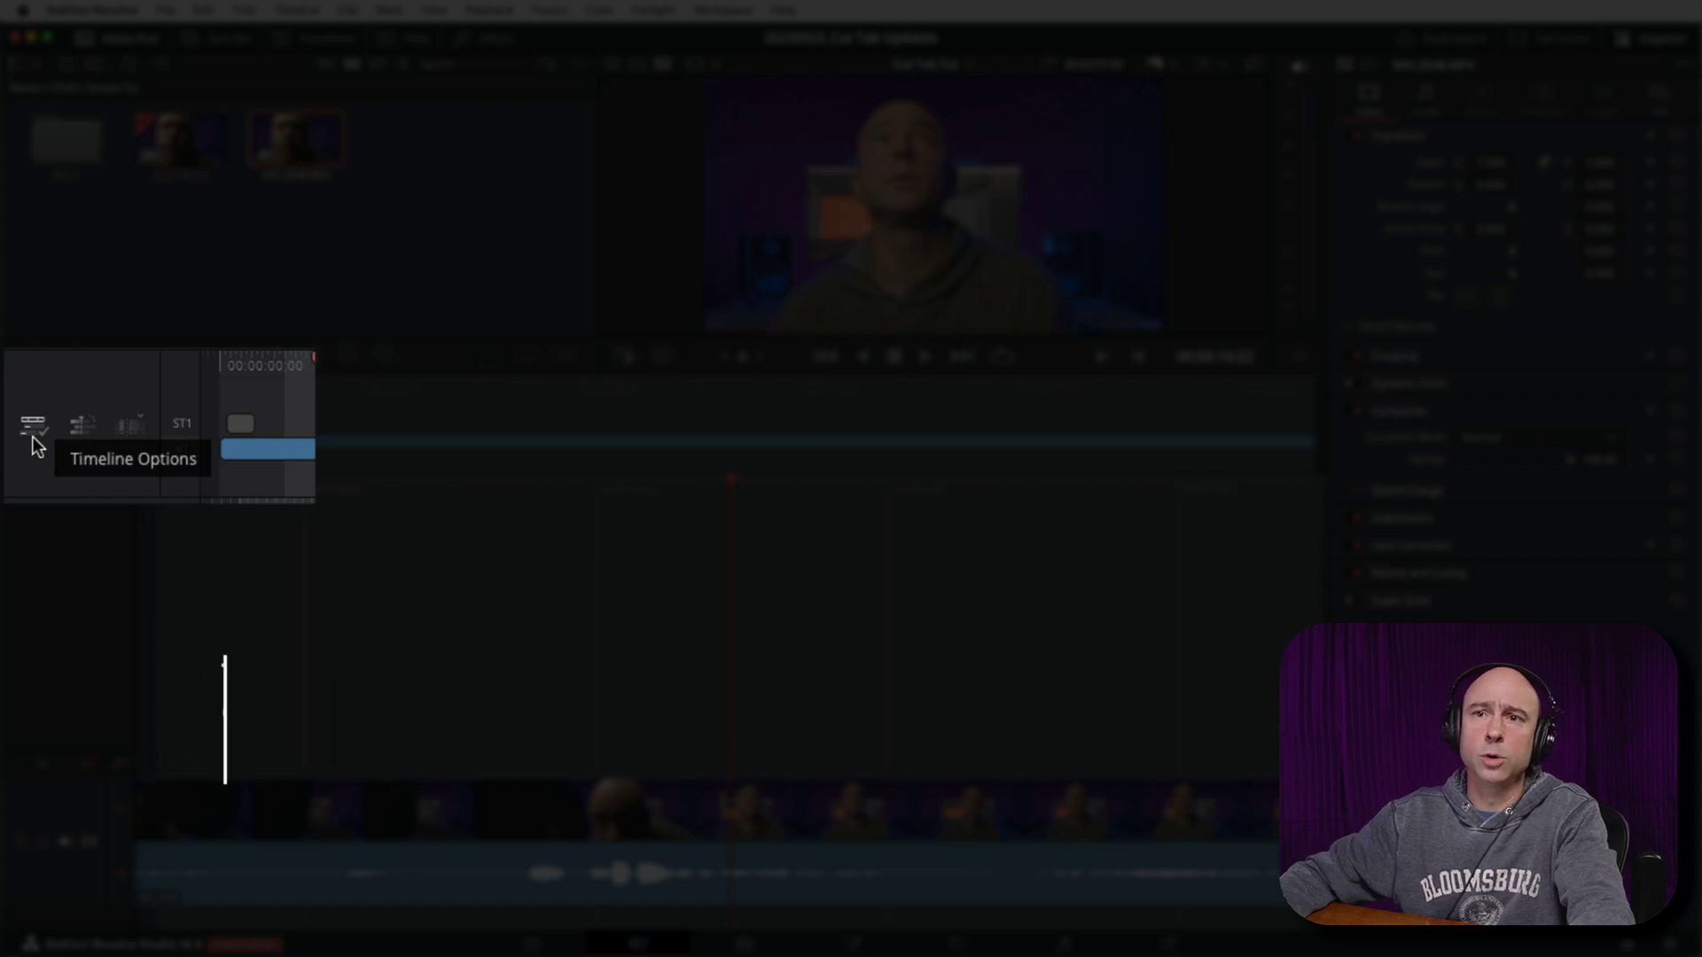
Examine the available timeline options, timeline actions and edit actions for the Cut Tab Tut timeline
left_click(34, 438)
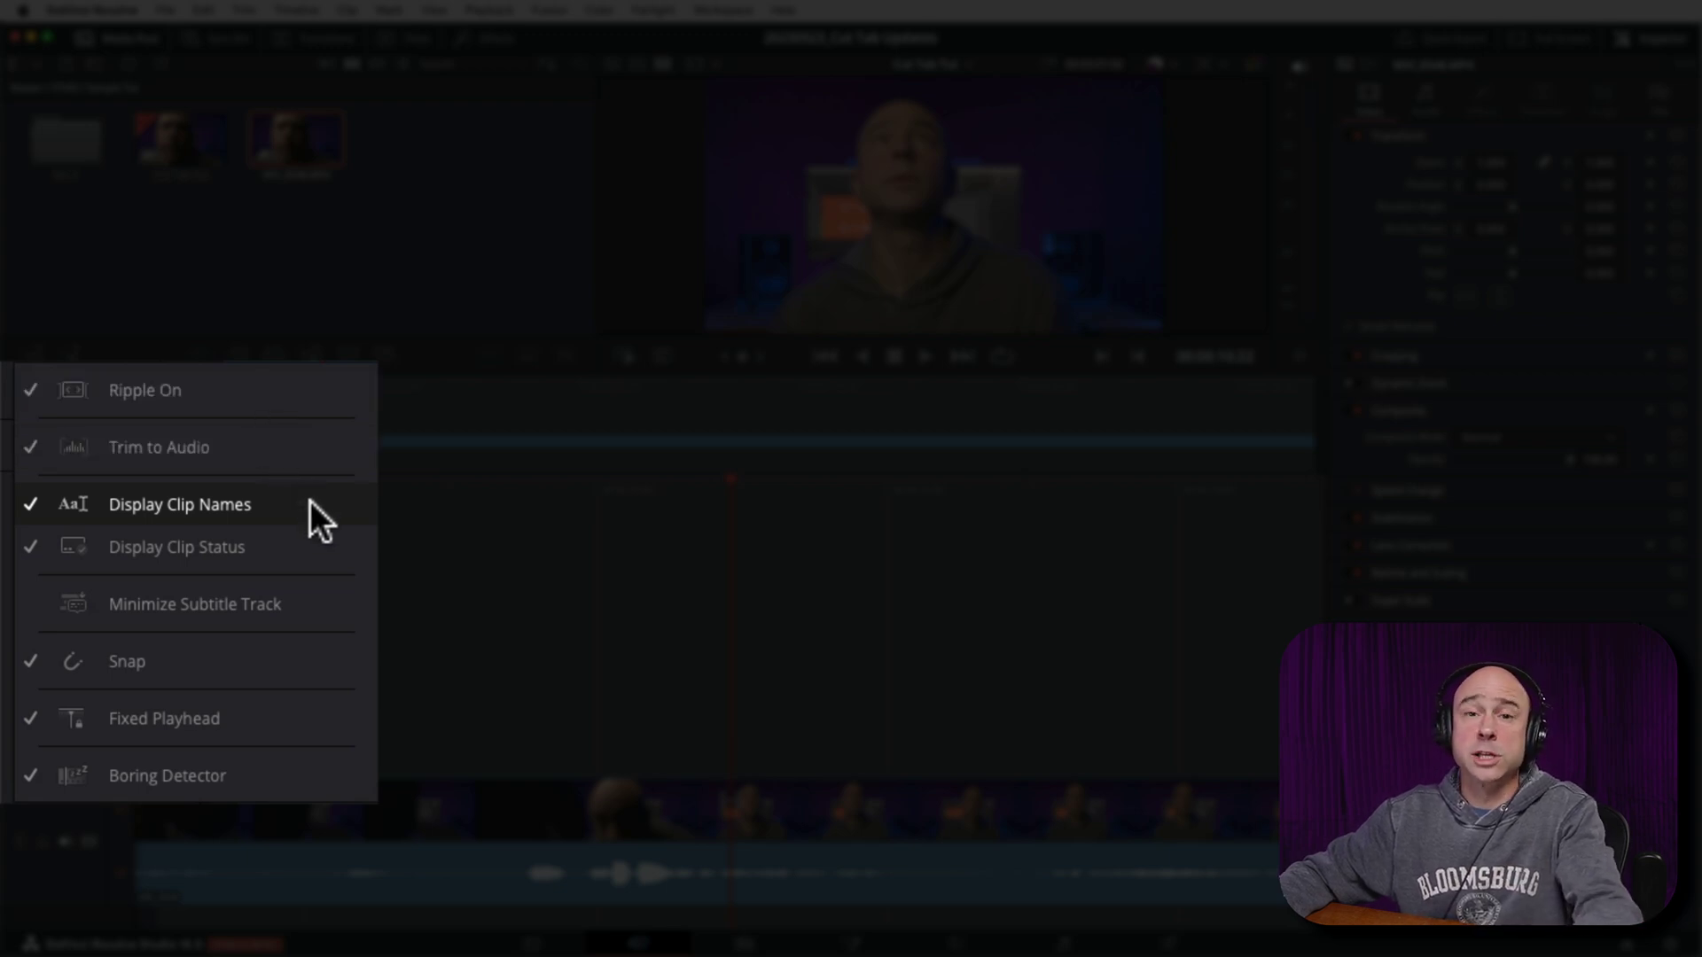
left_click(277, 510)
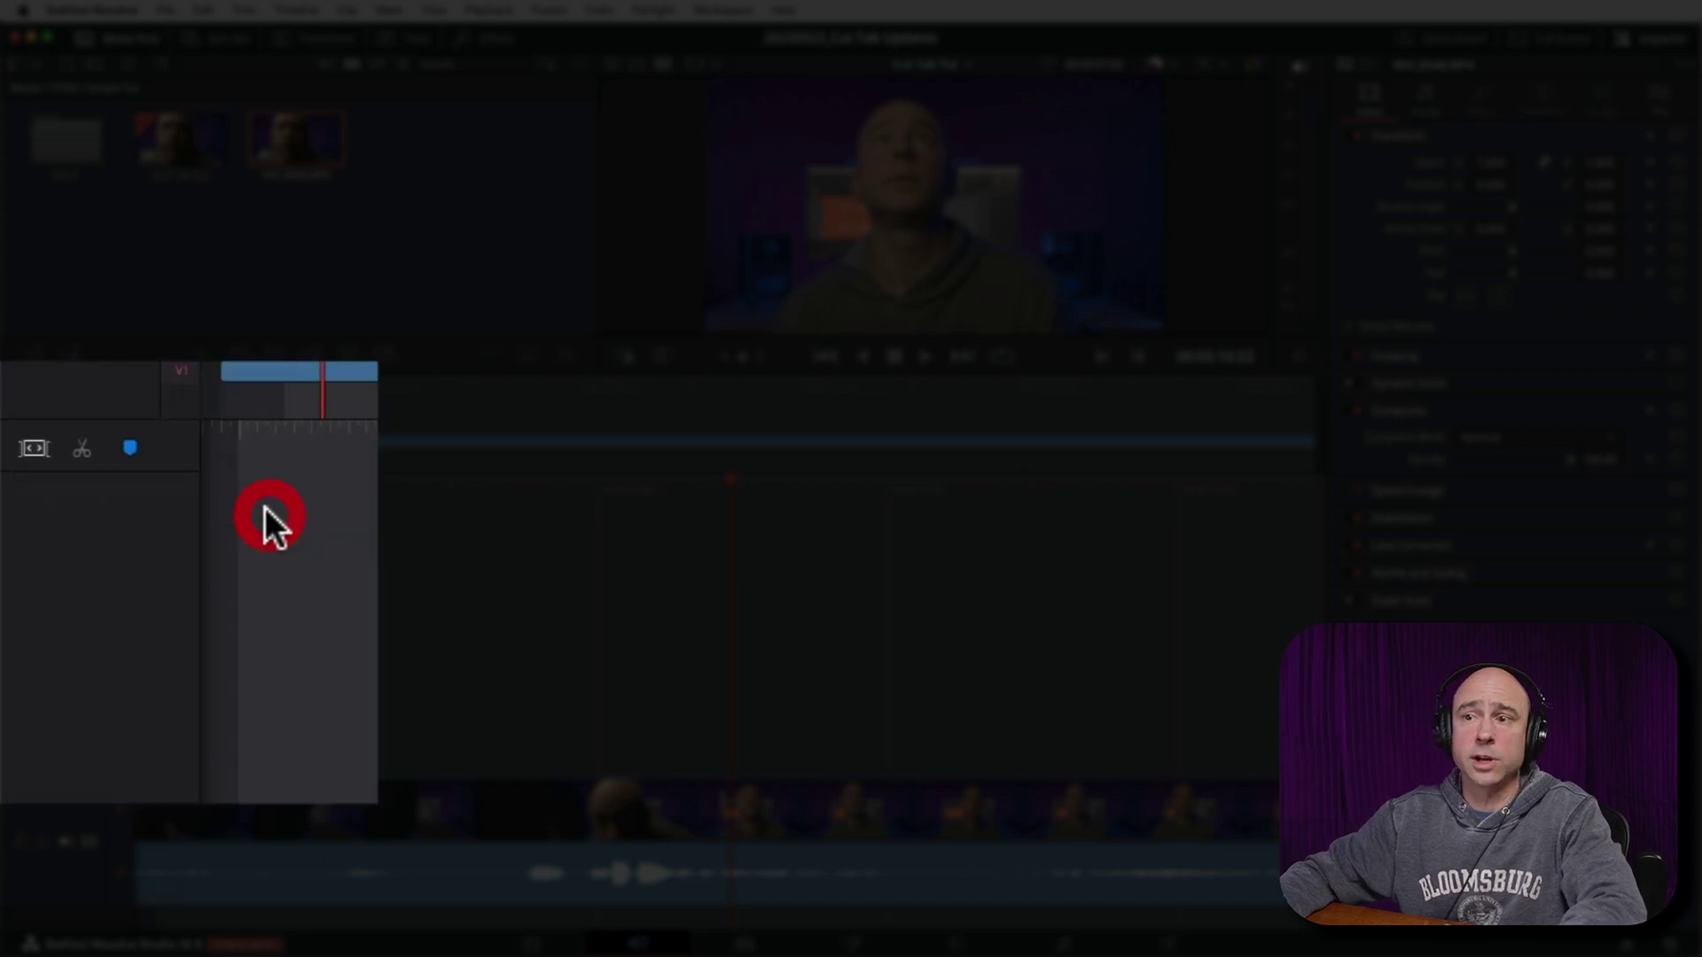
left_click(84, 380)
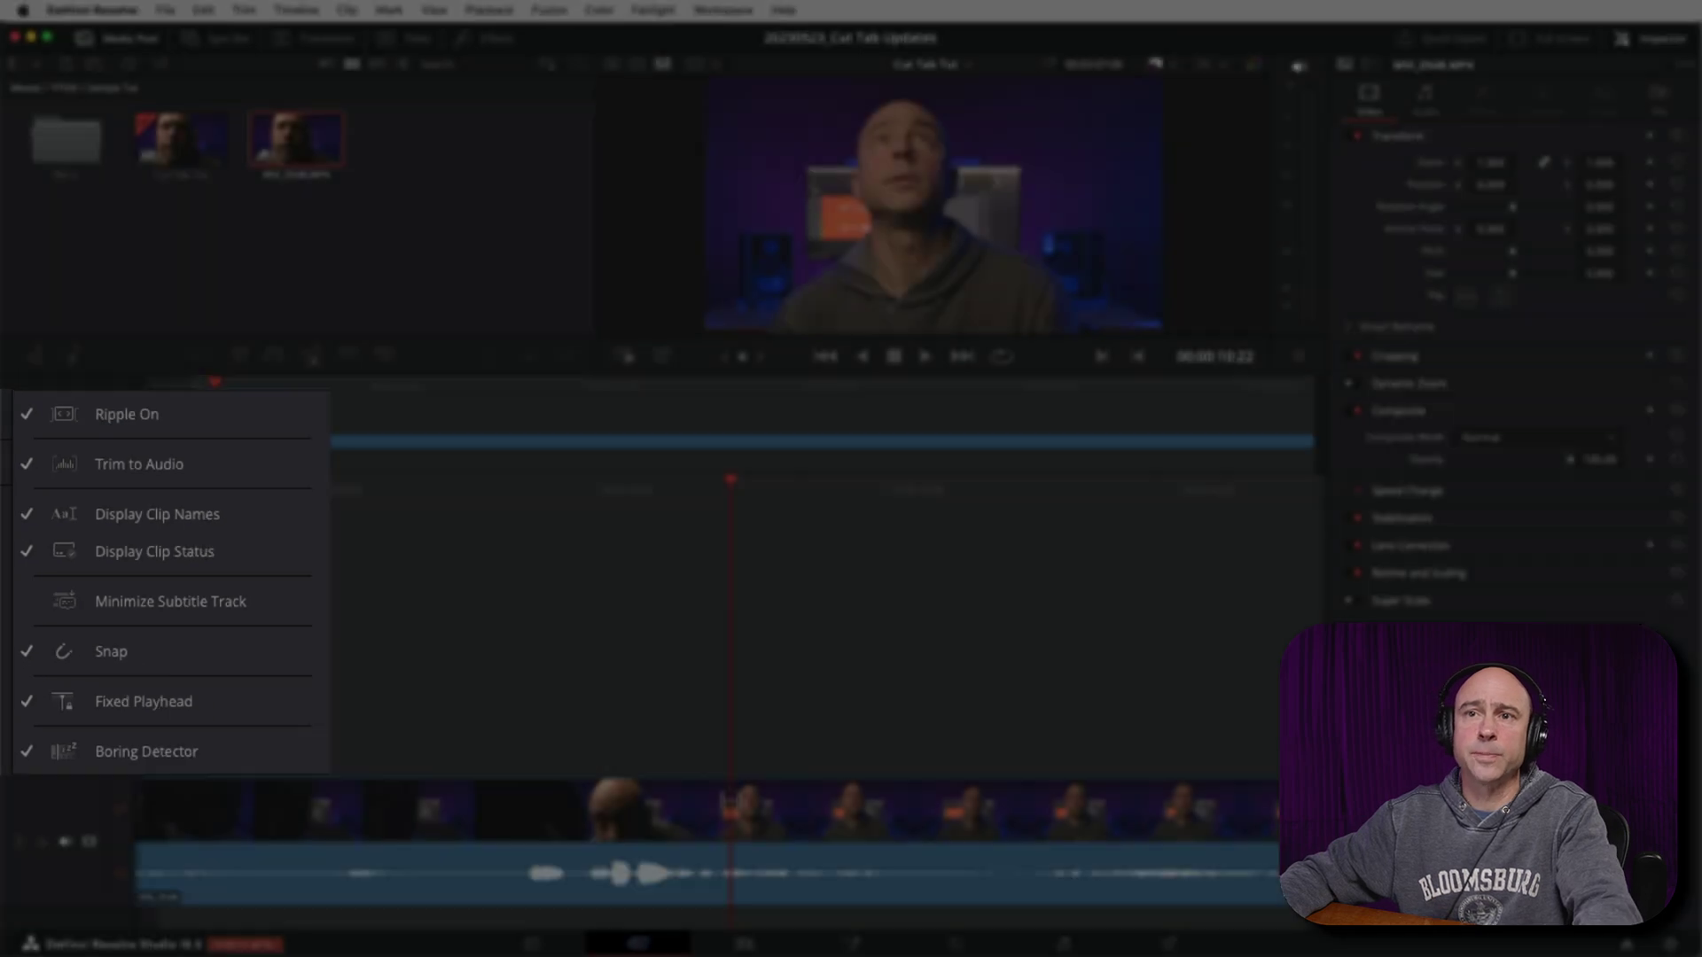
left_click(57, 416)
left_click(56, 423)
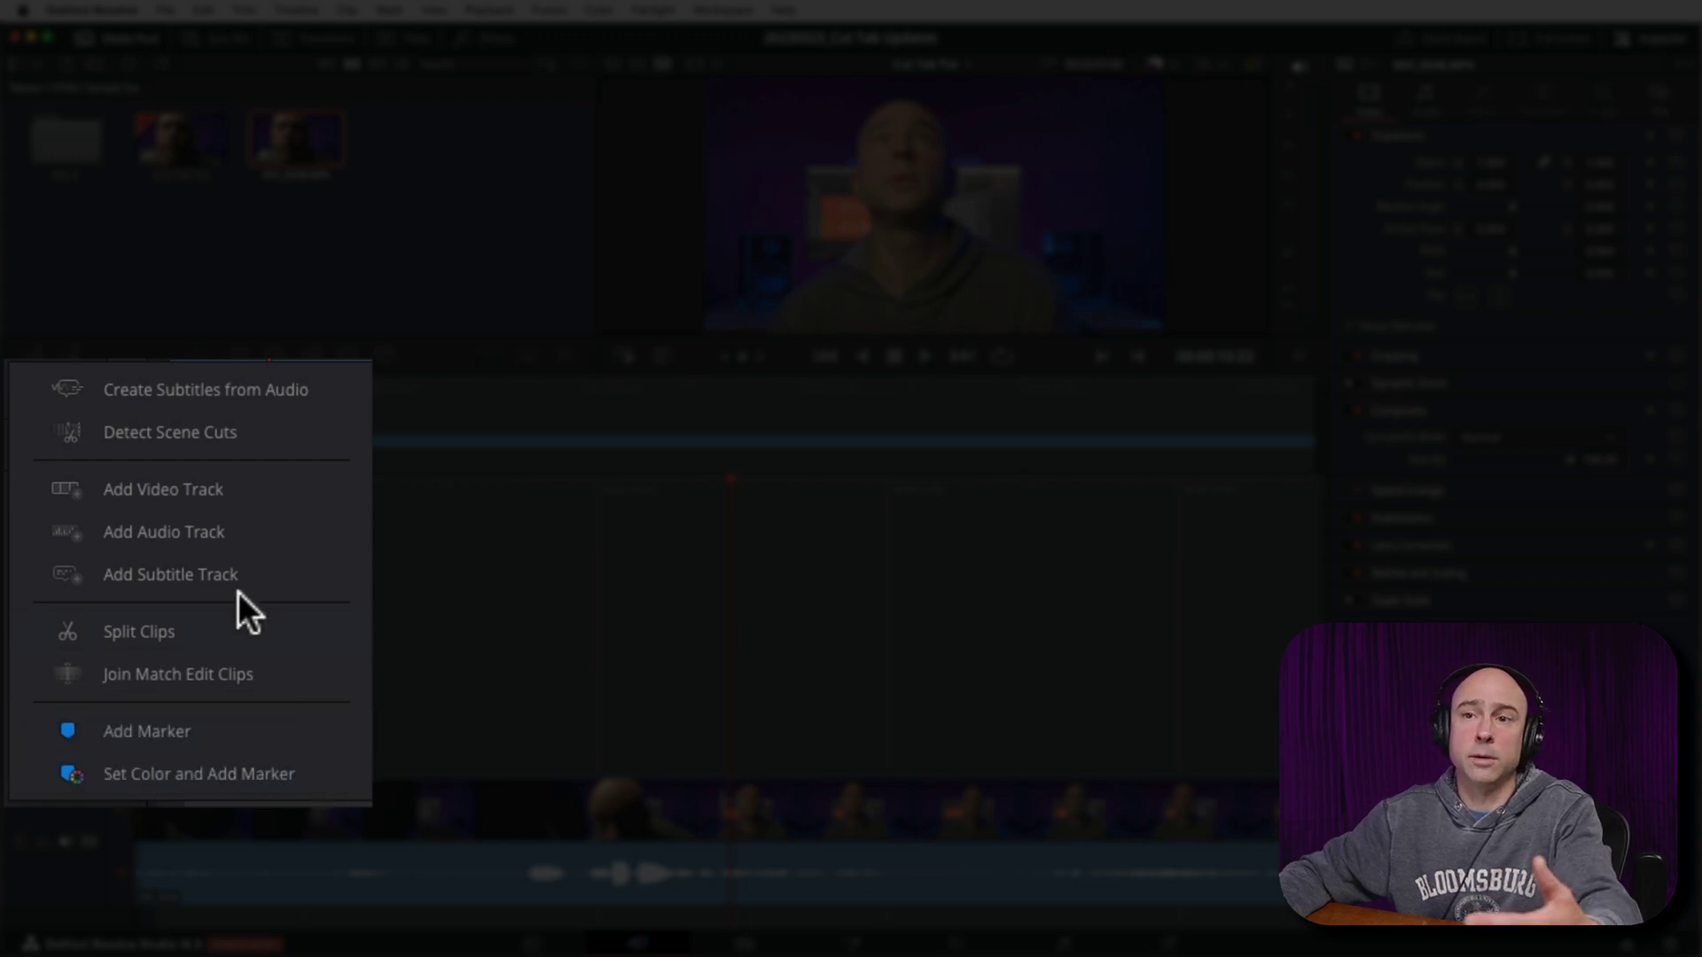
left_click(89, 391)
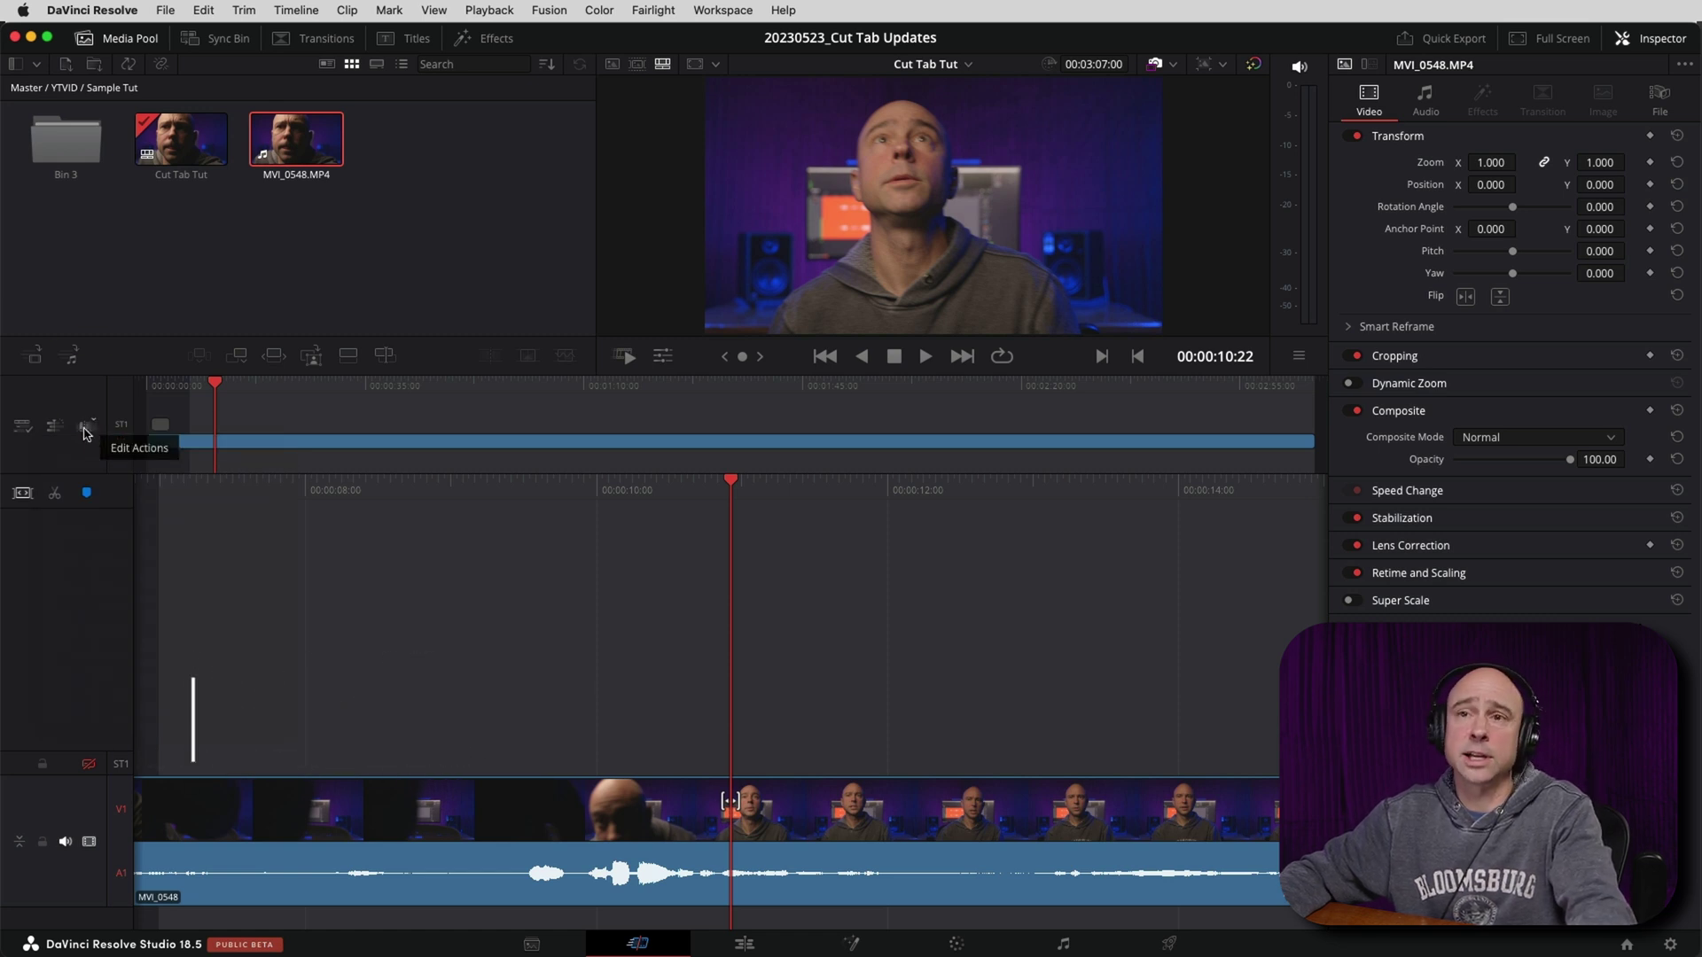
left_click(84, 426)
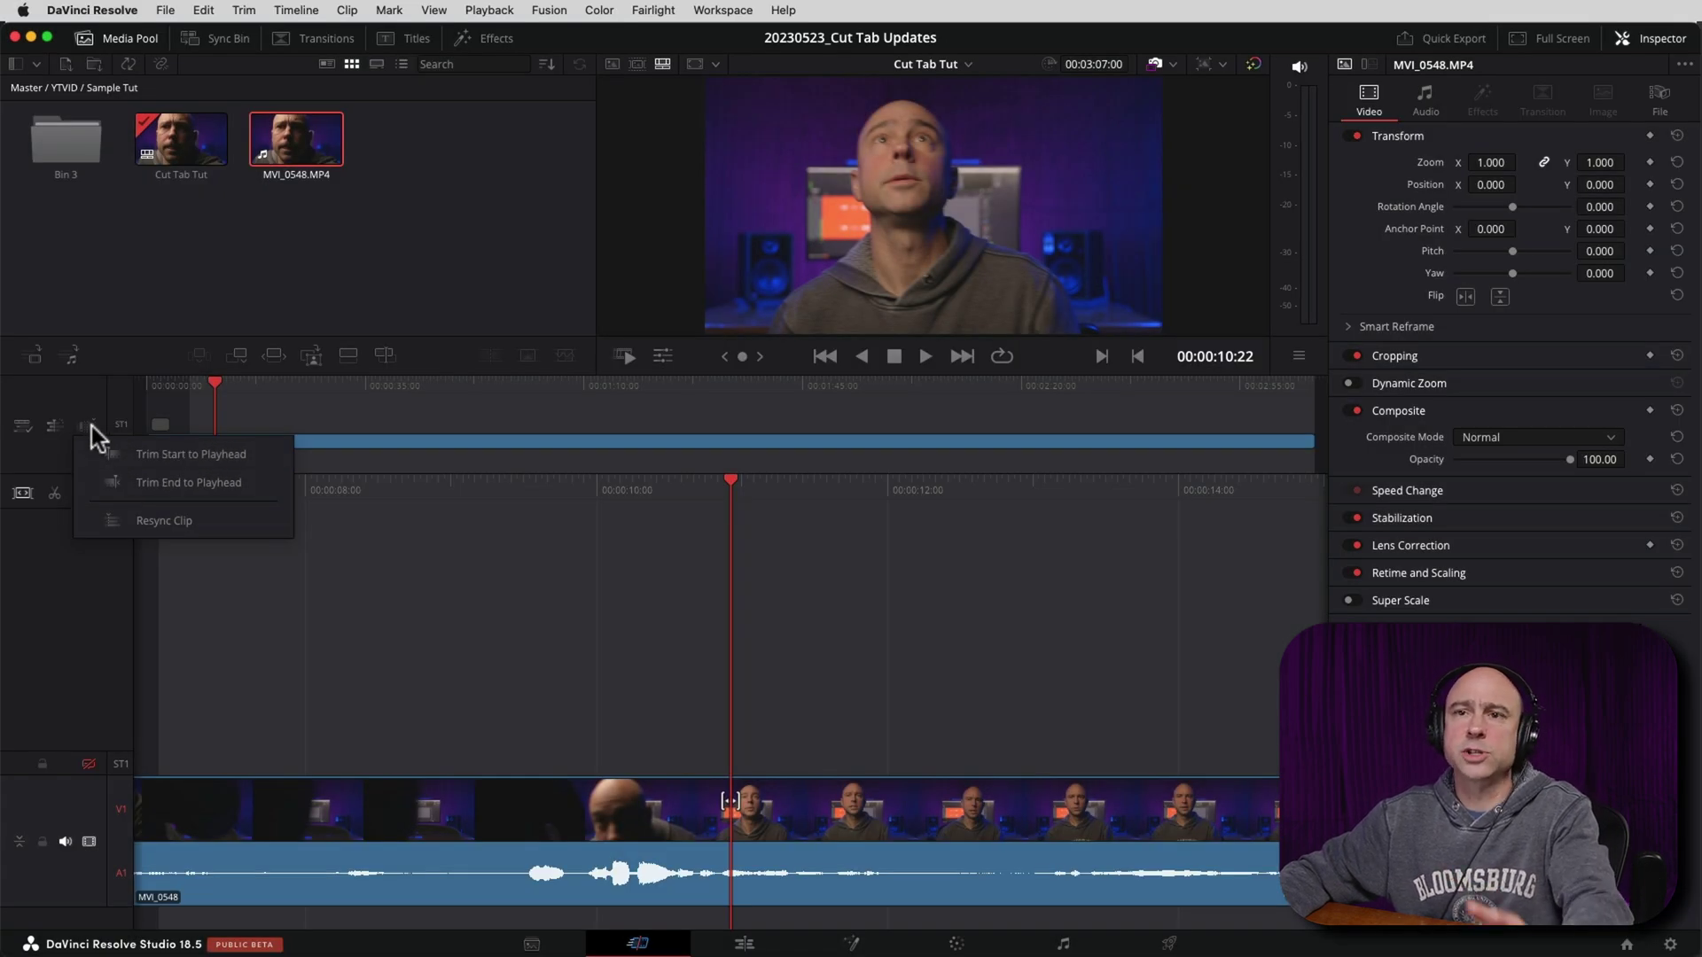
left_click(60, 427)
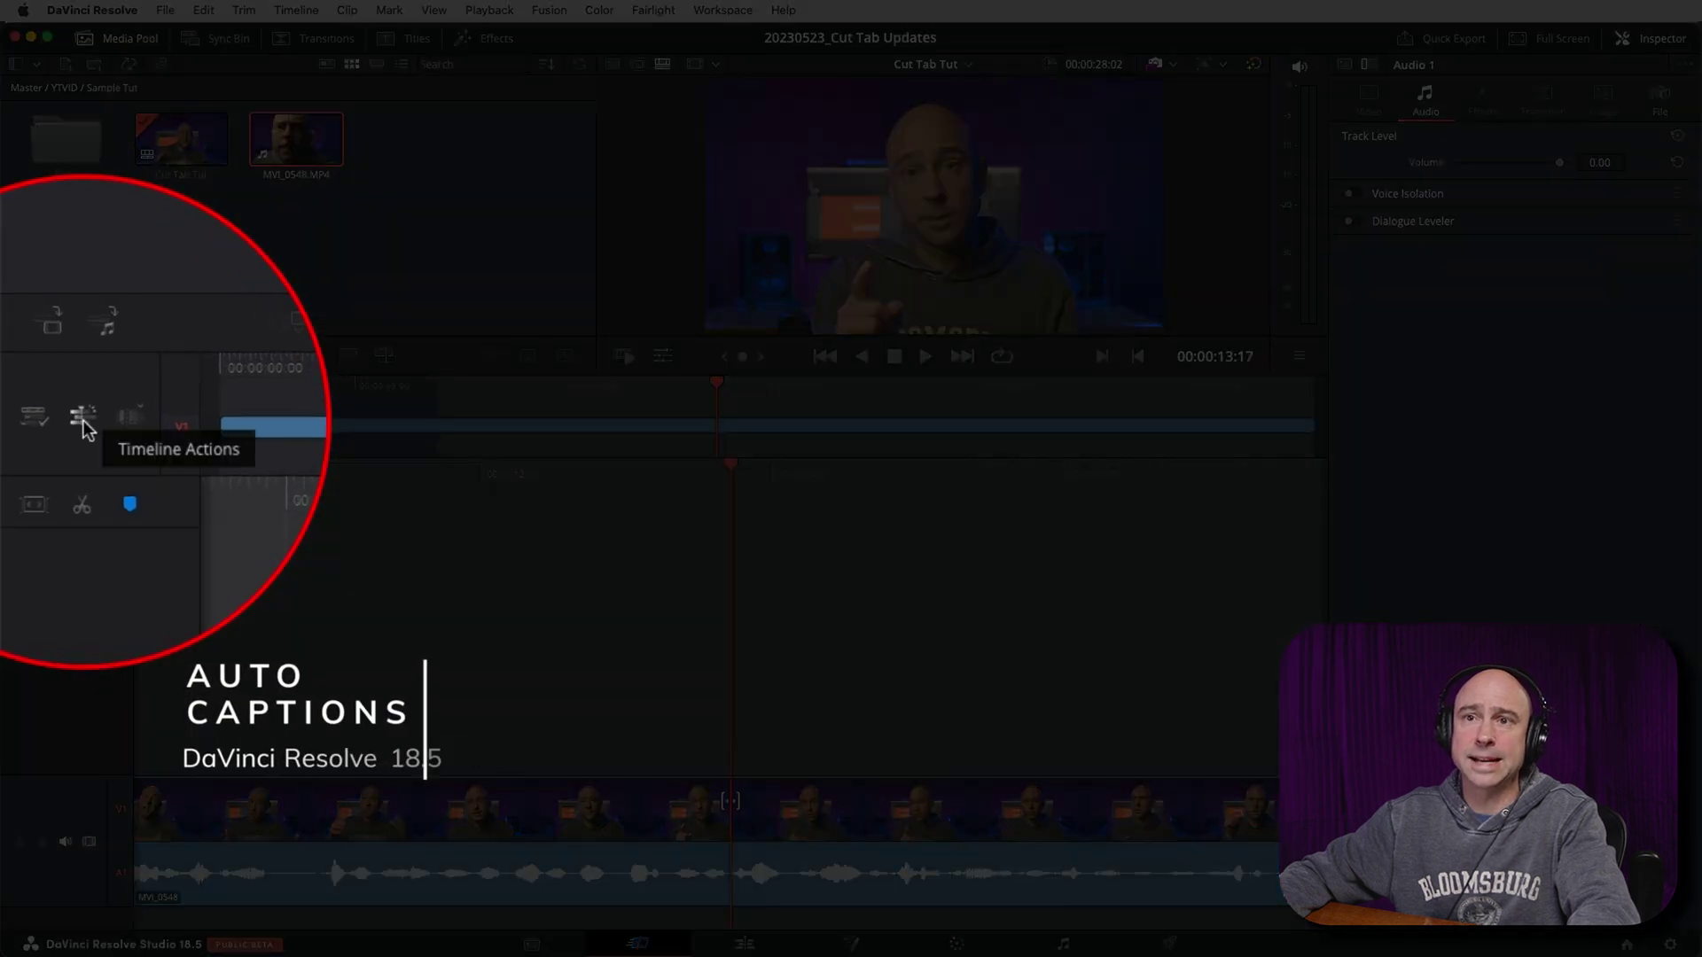
Create subtitles from the timeline's audio with the language set to English
left_click(82, 418)
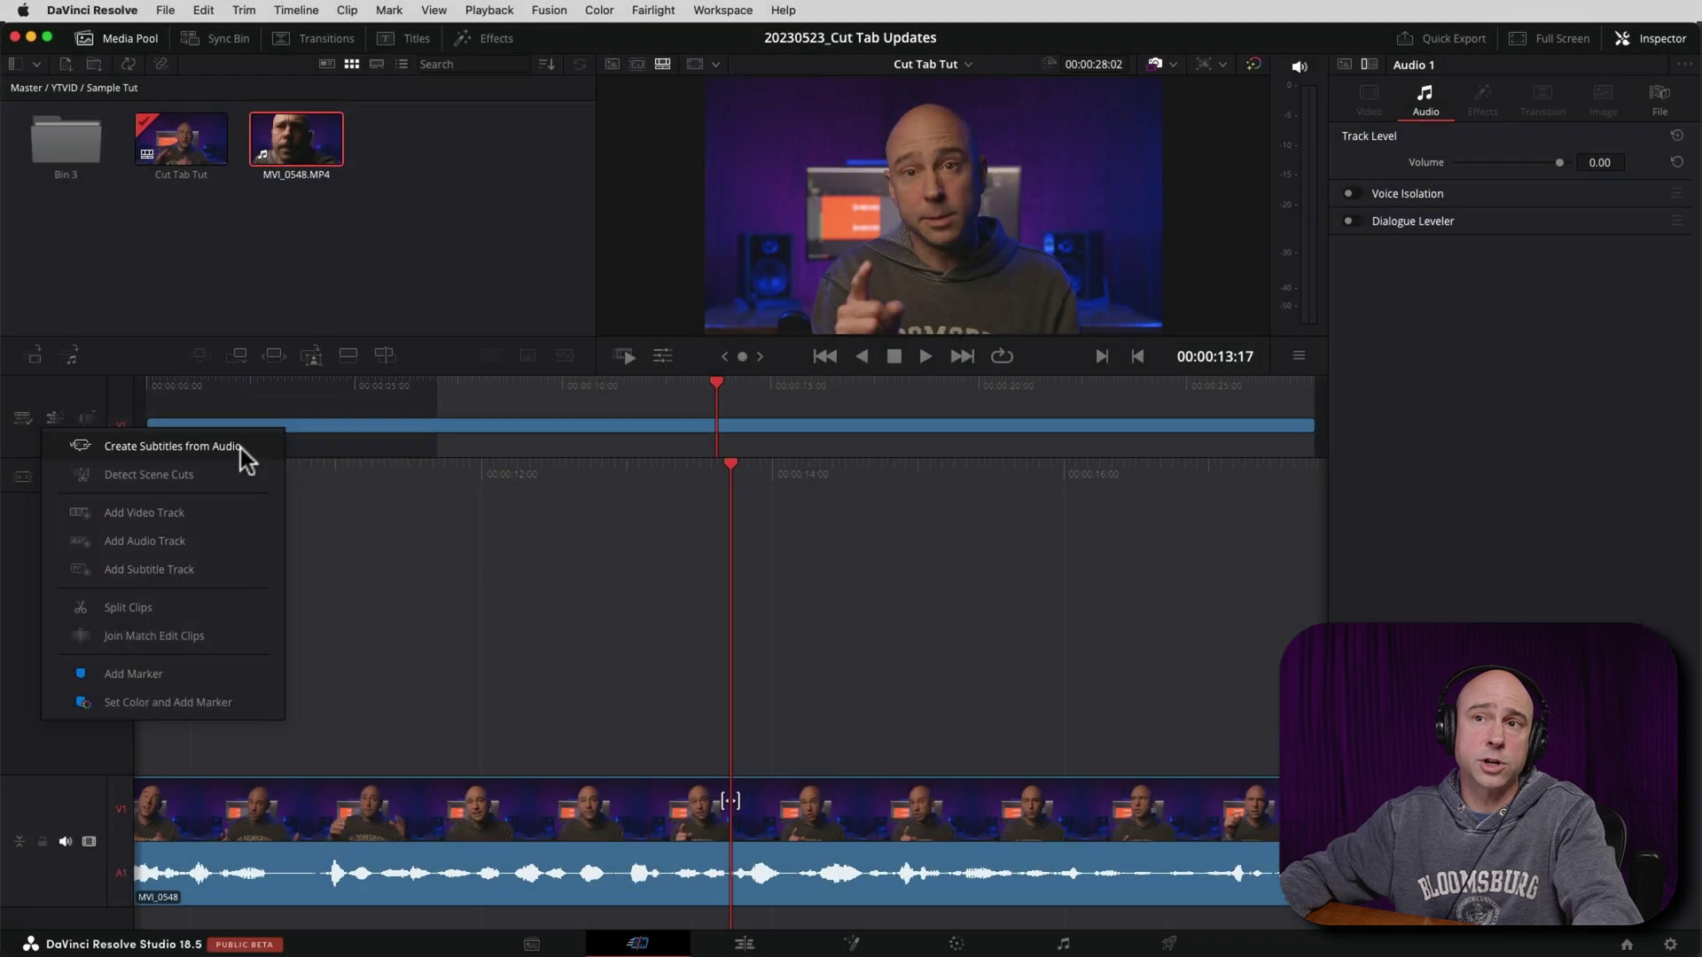
left_click(241, 449)
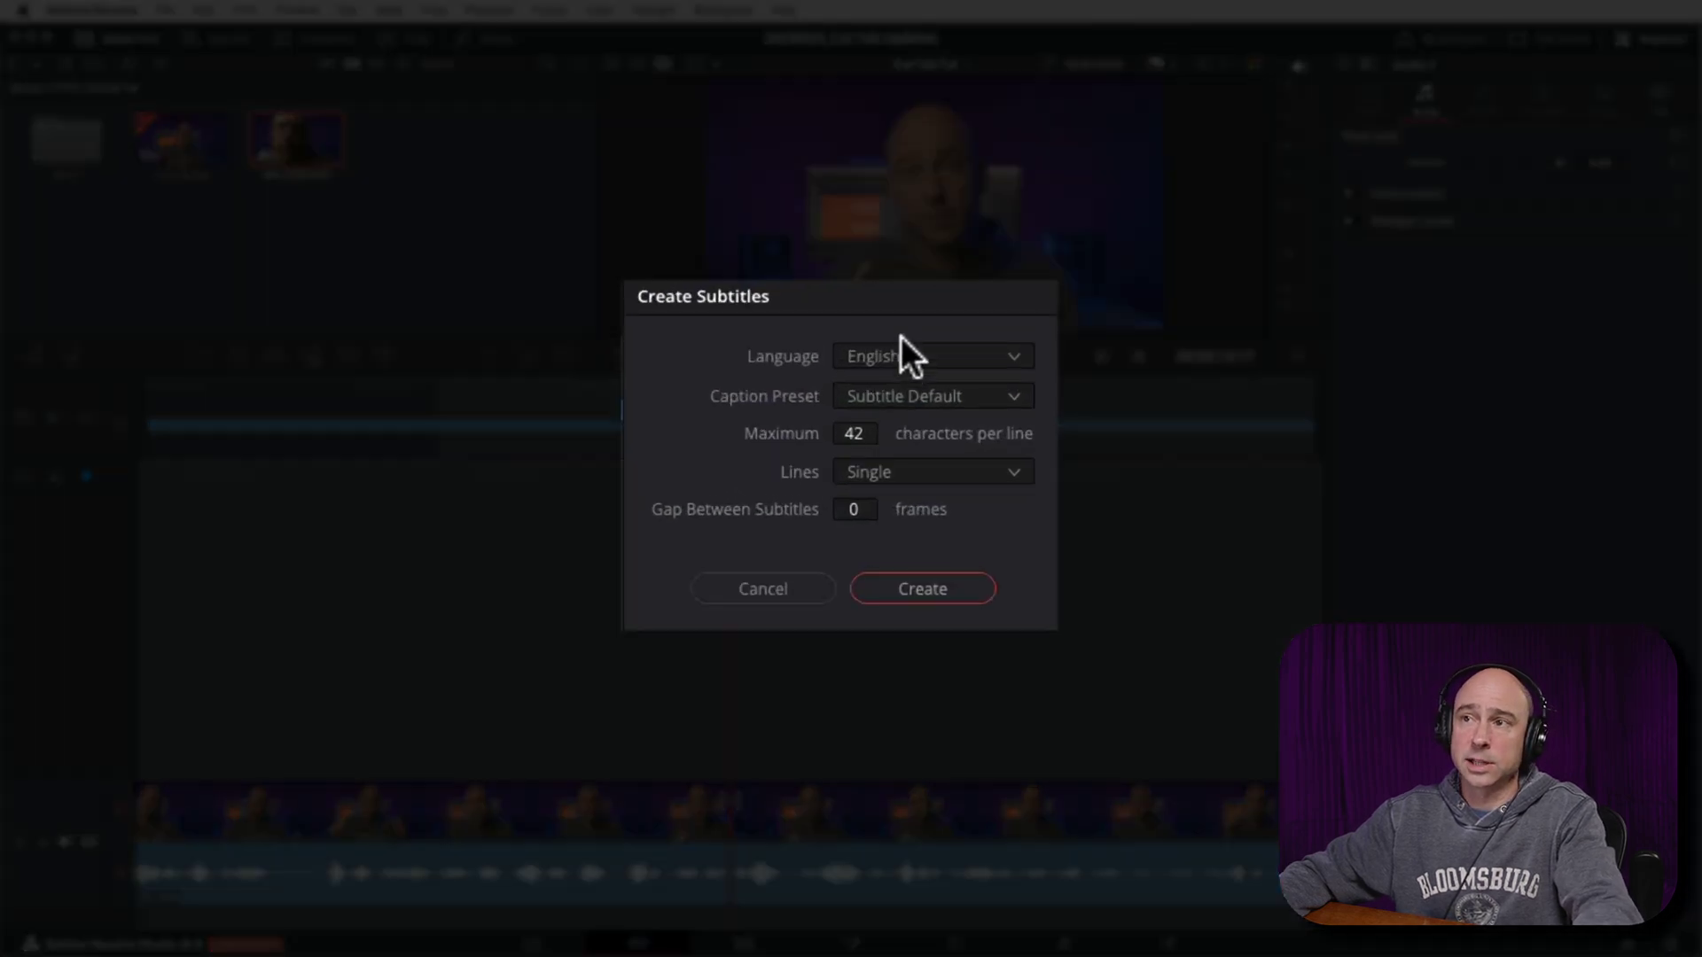
left_click(879, 387)
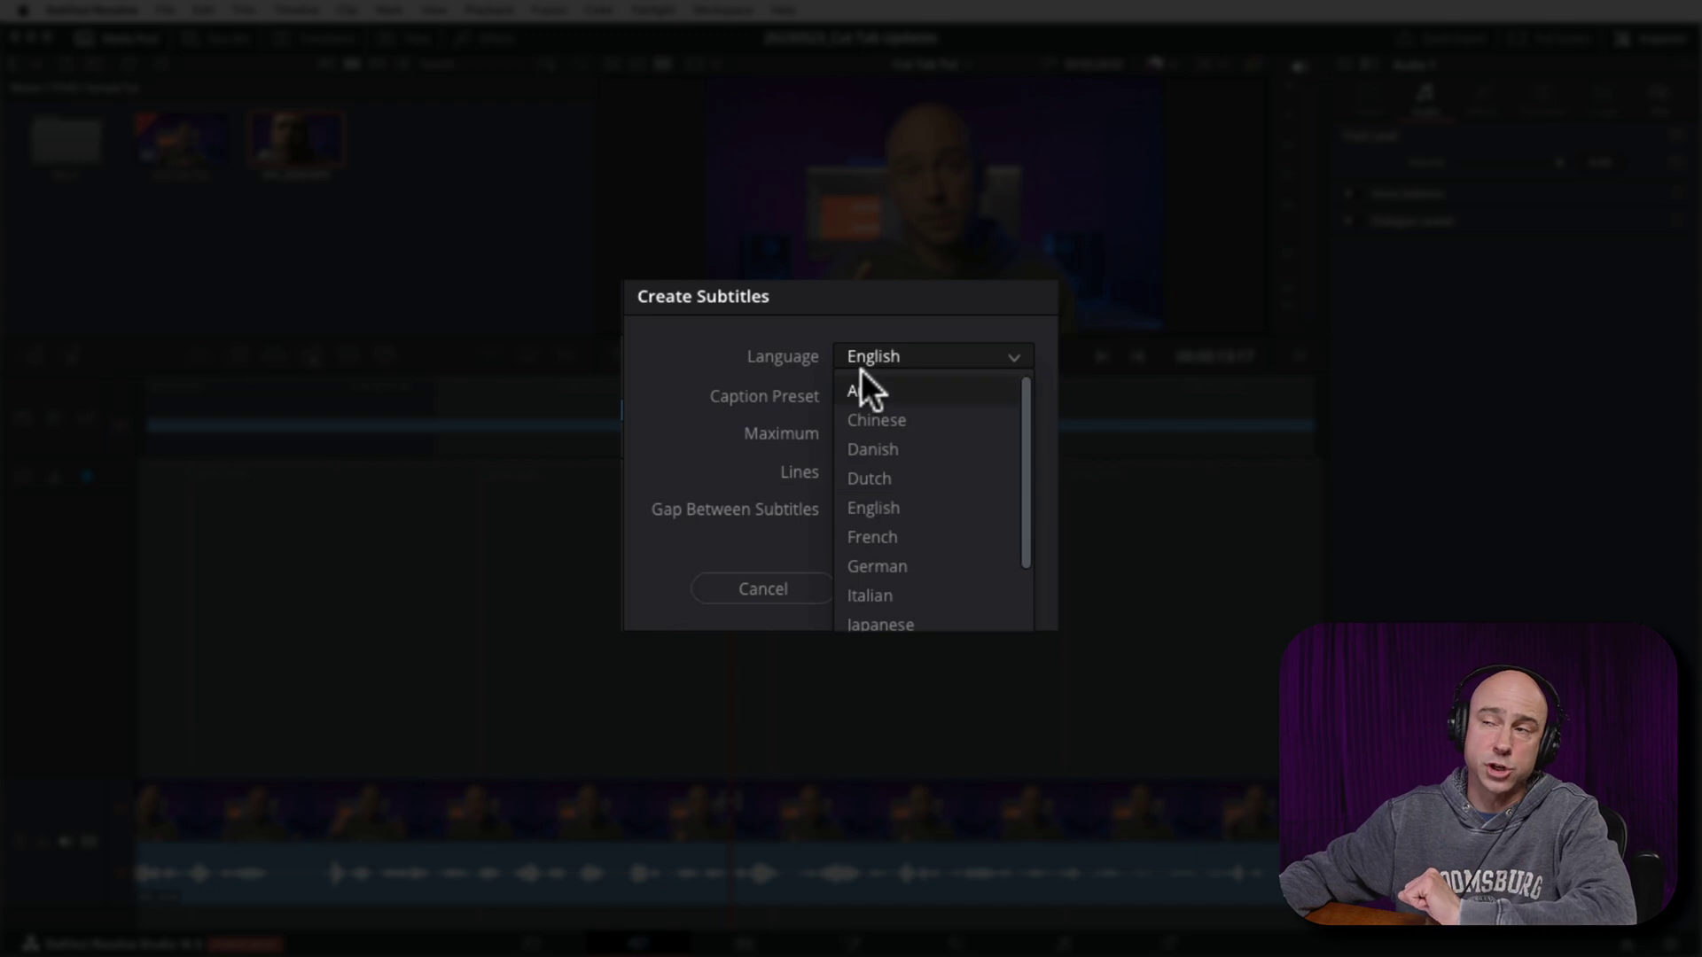
scroll(912, 528, "down", 3)
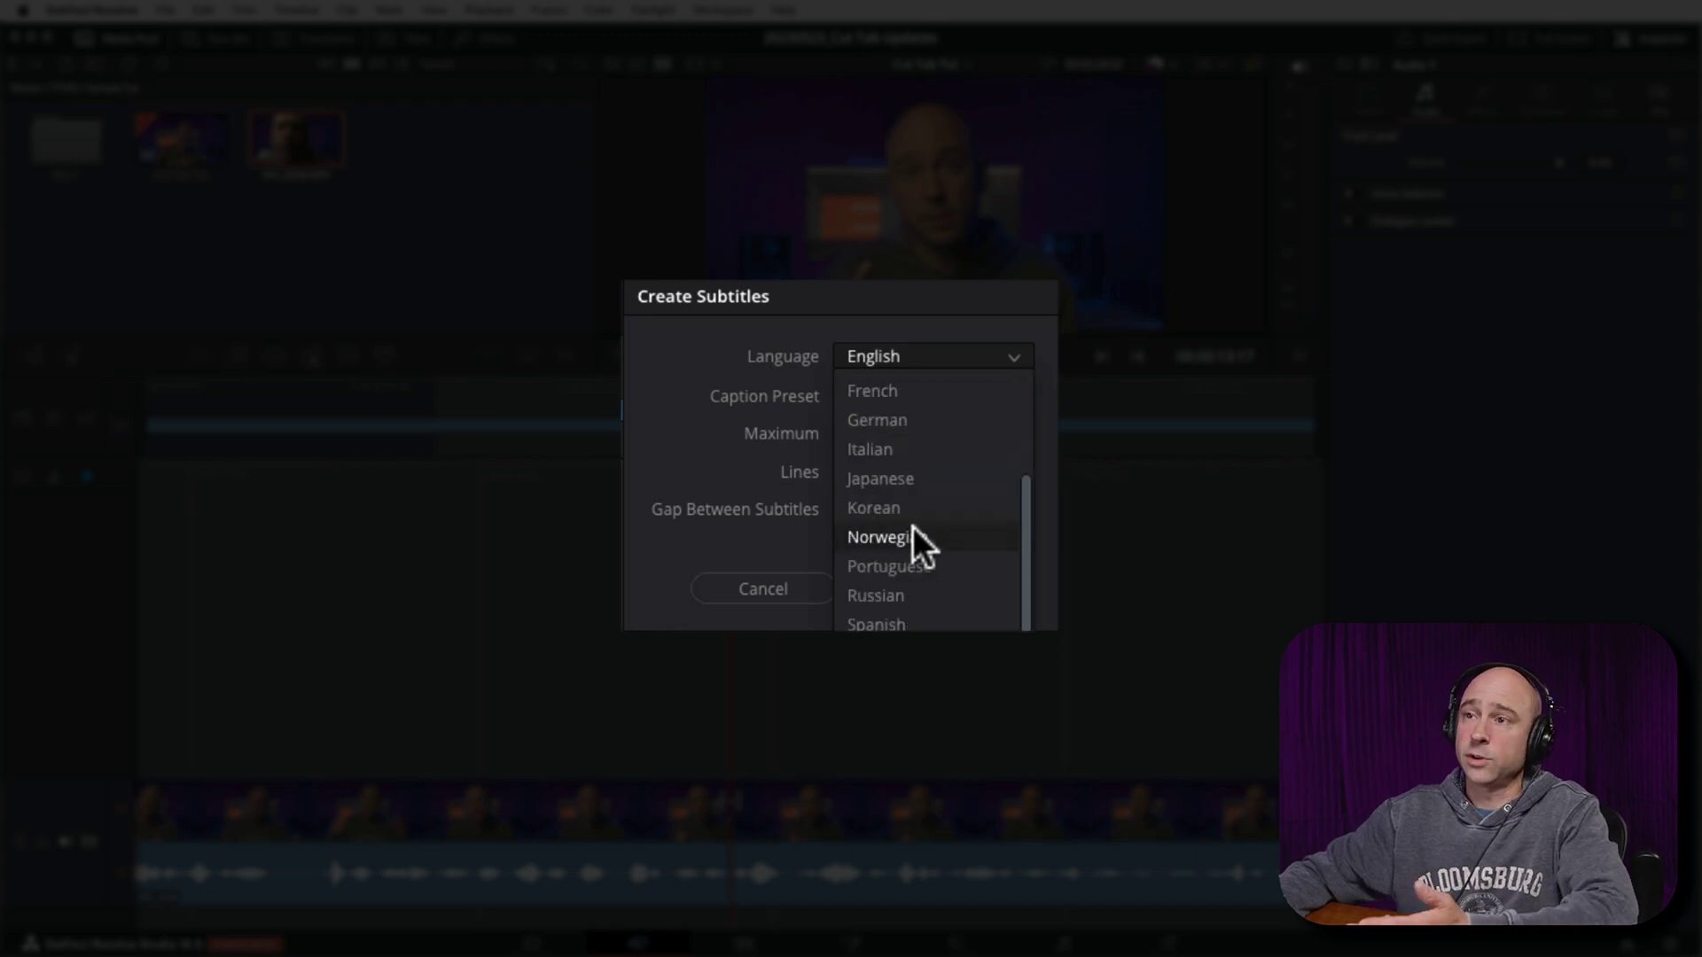
scroll(912, 525, "up", 3)
left_click(909, 507)
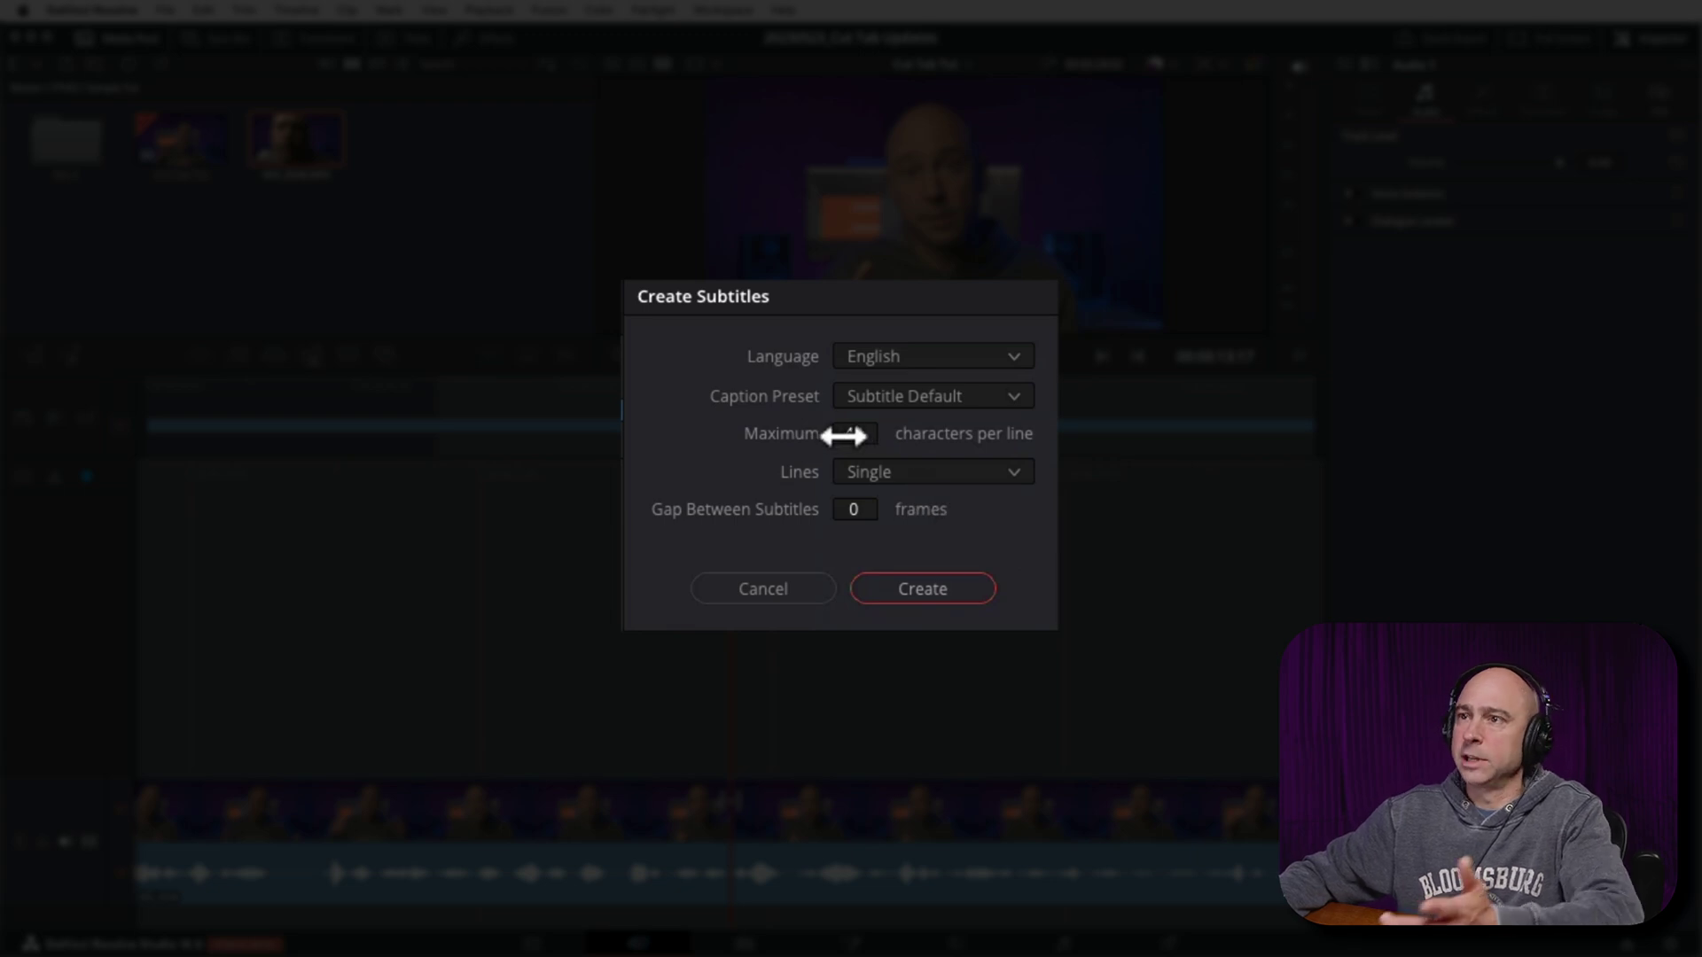
left_click(908, 578)
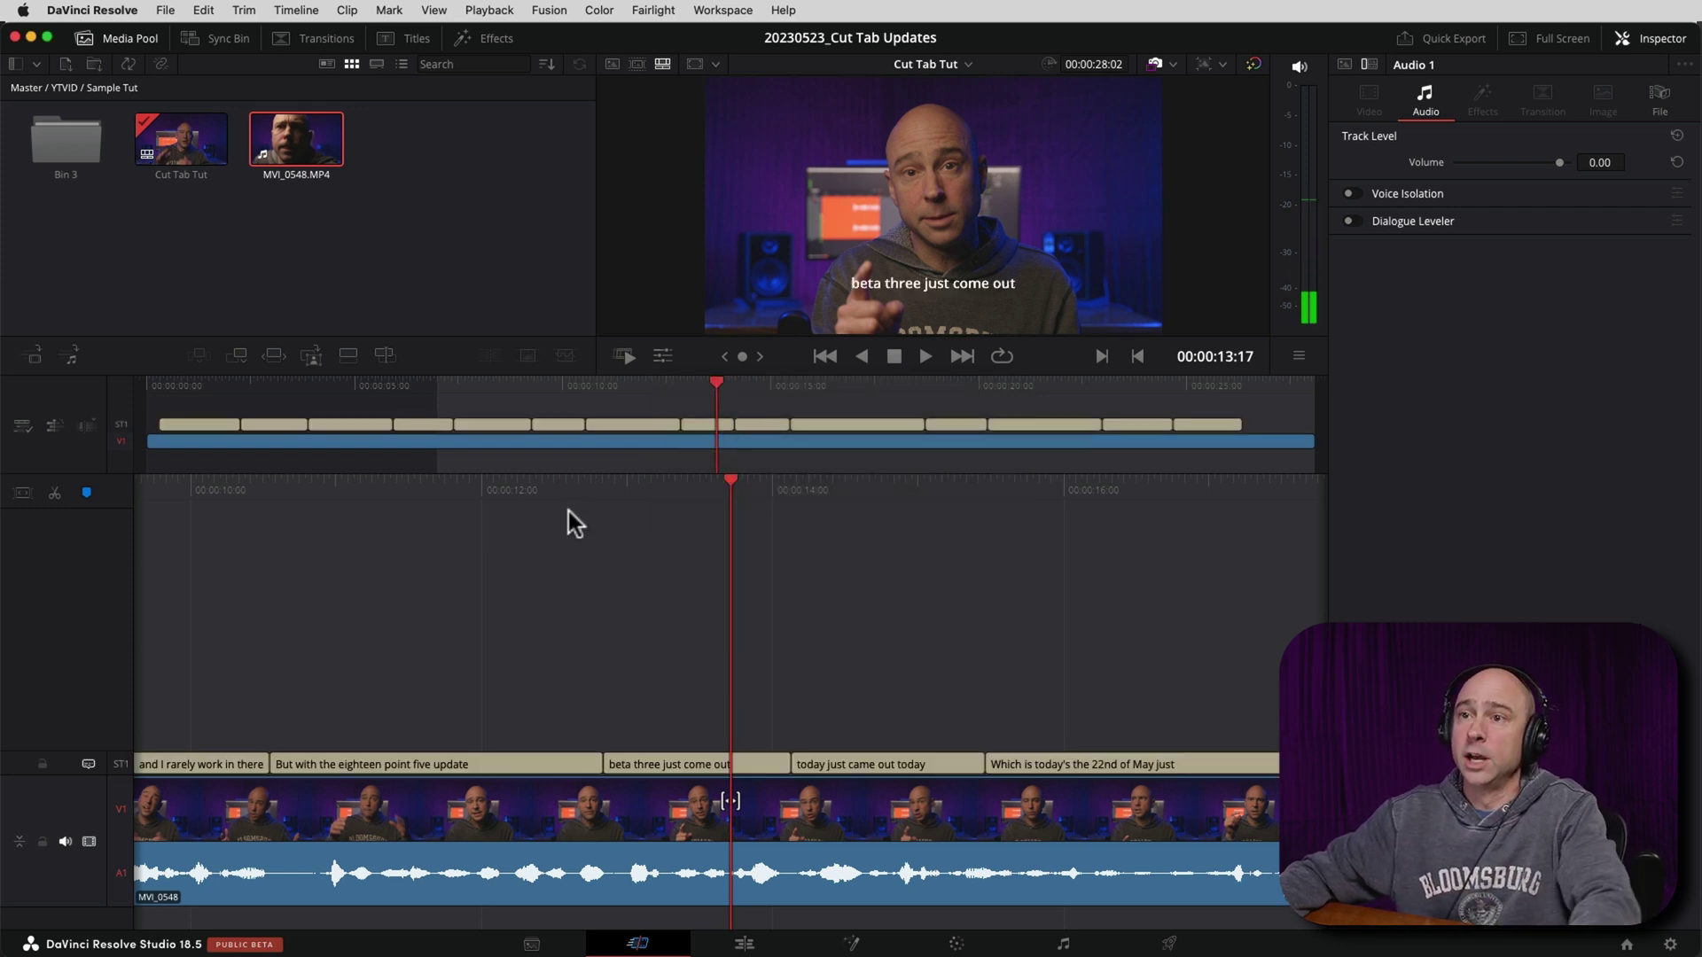
Move the playhead to 00:00:12:13 to preview the subtitle there, and enlarge the viewer area
left_click_drag(656, 486, 825, 483)
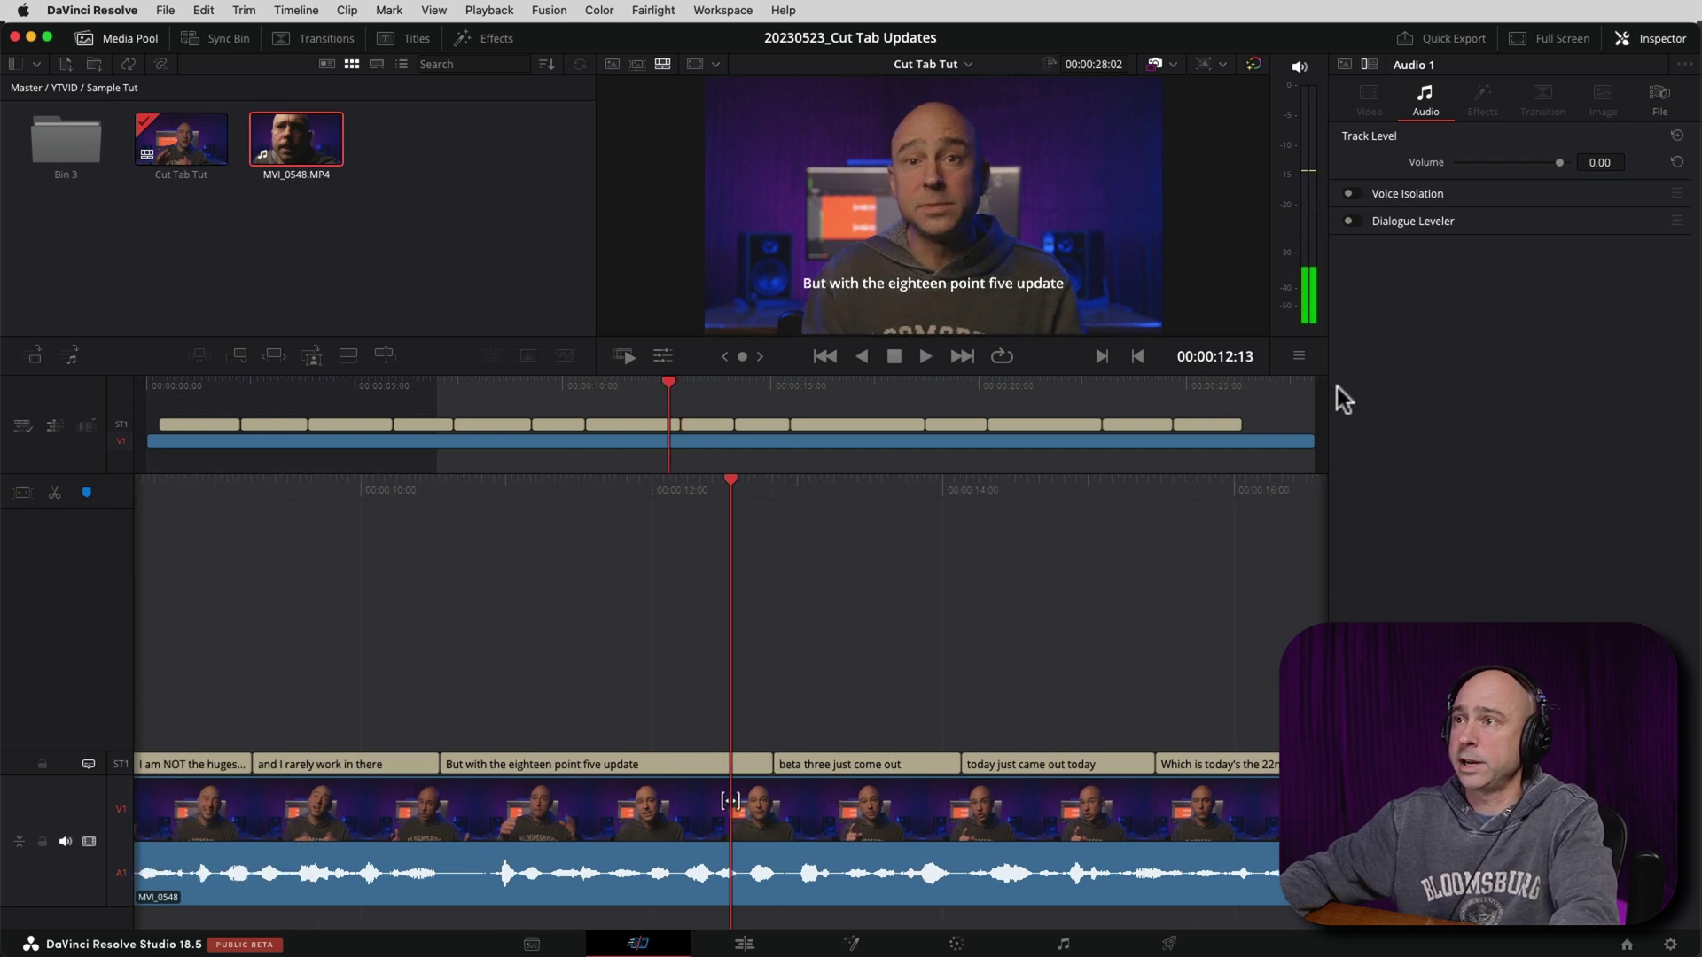
left_click_drag(1299, 367, 1310, 483)
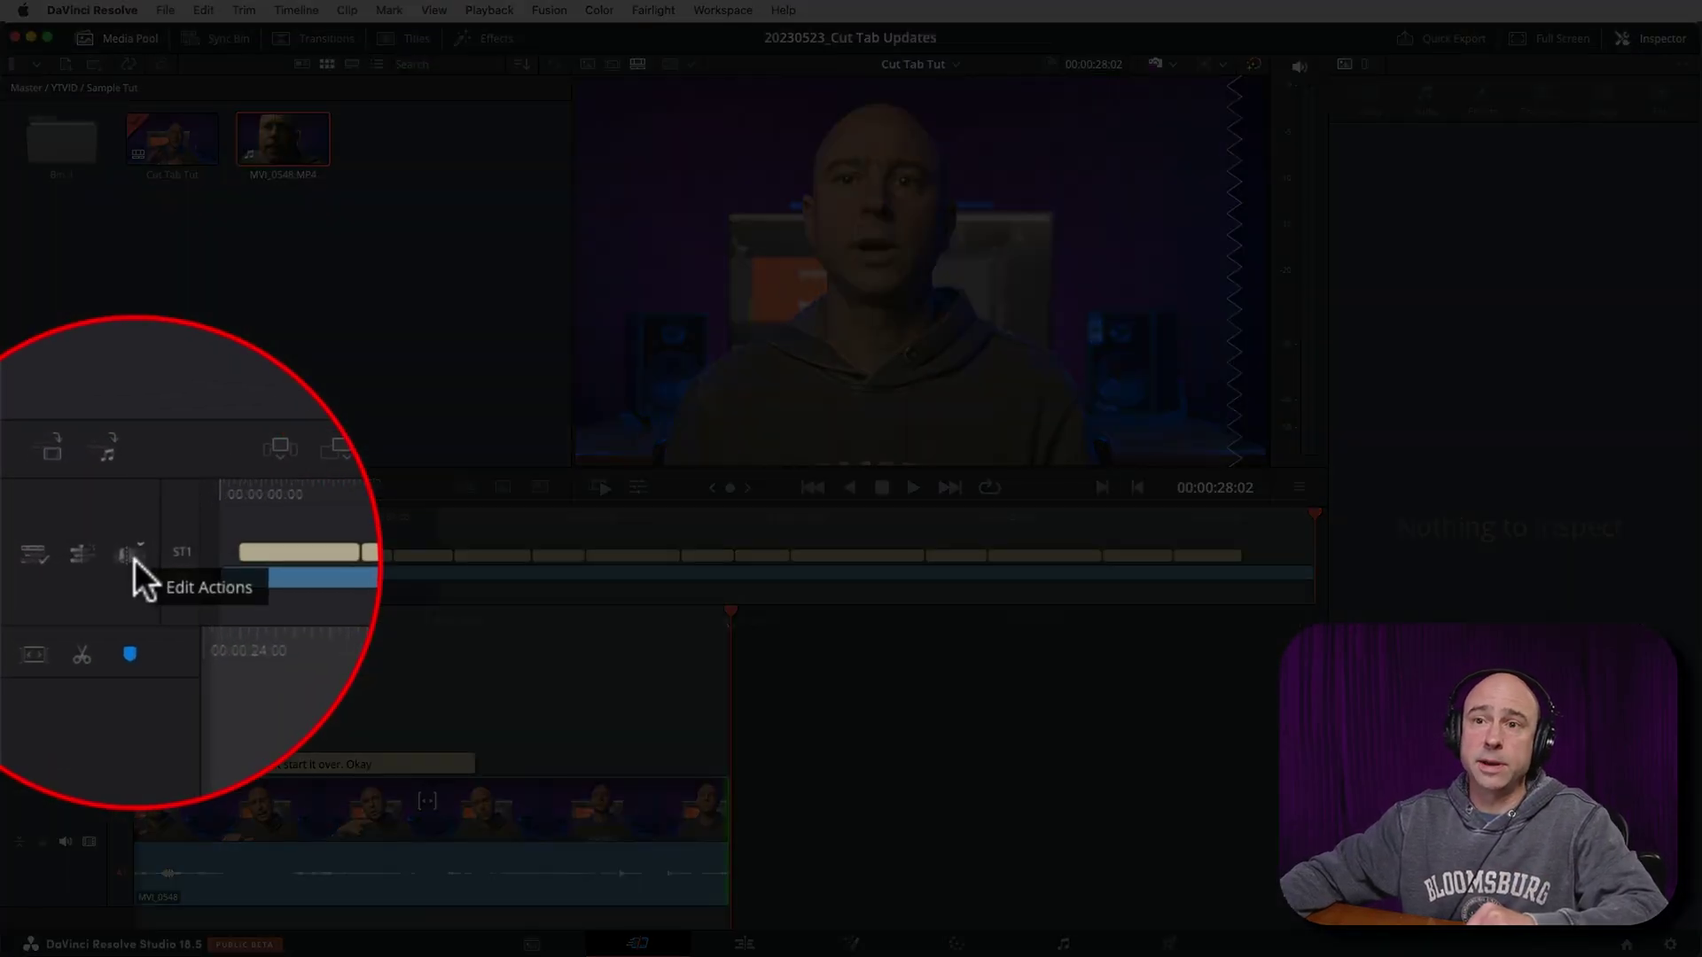
Trim the end of the MVI_0548 clip to the playhead at 00:00:26:08, where the last subtitle ends
left_click(86, 557)
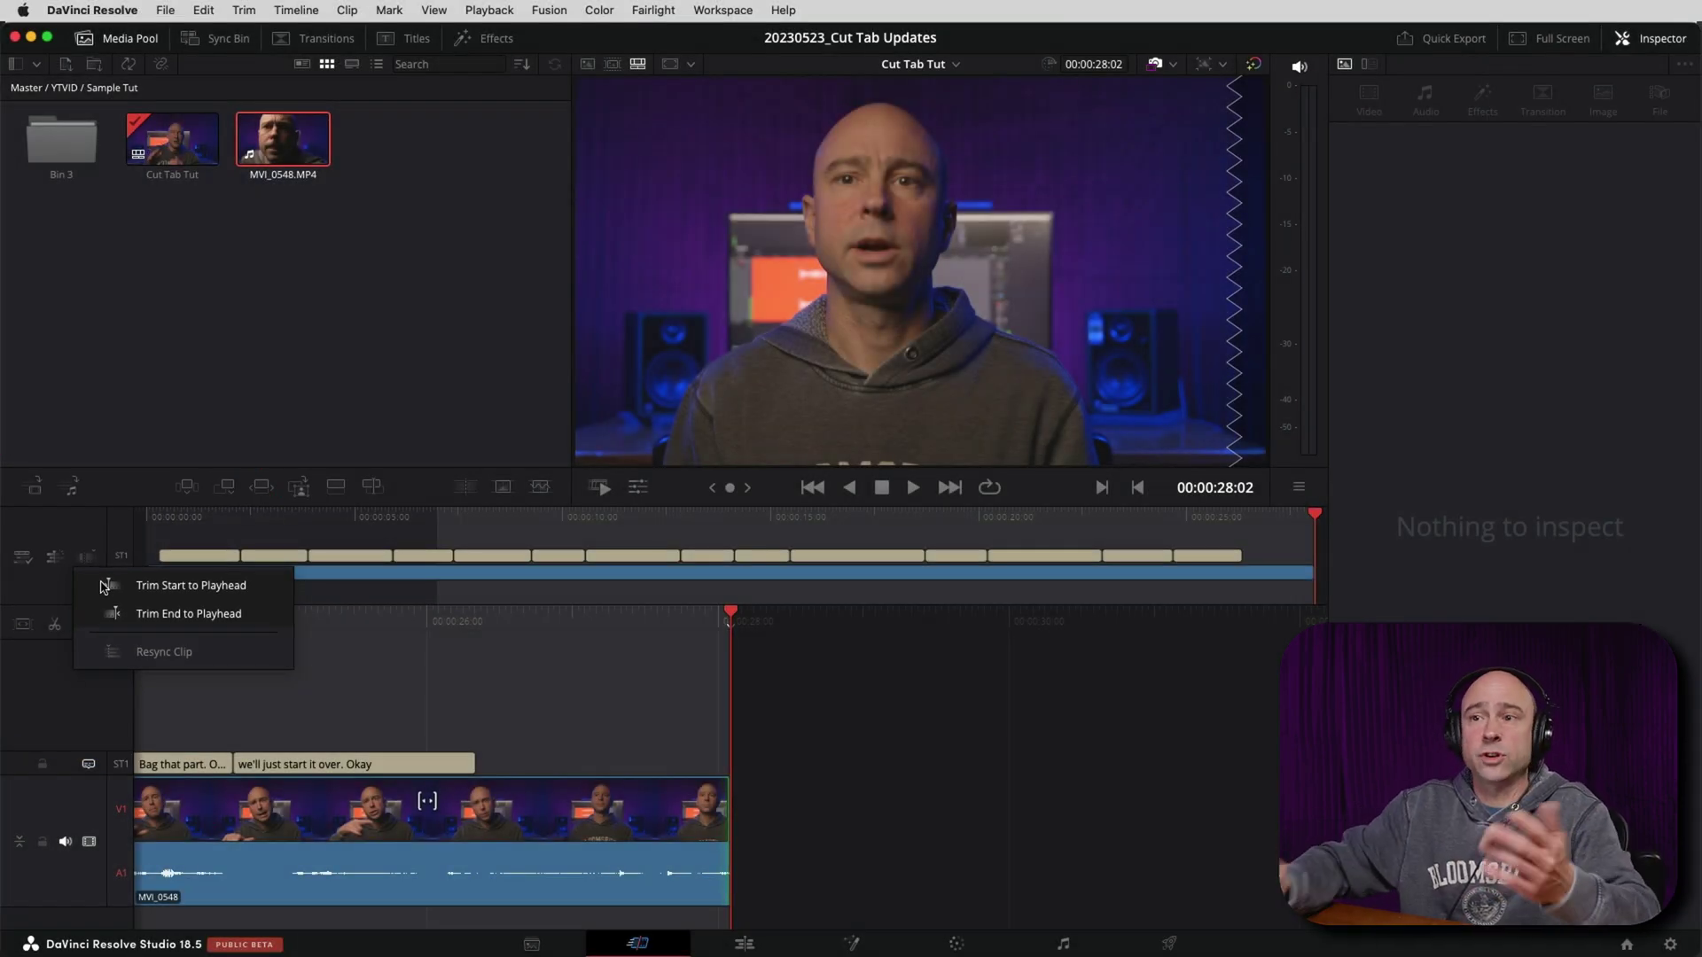
left_click(530, 618)
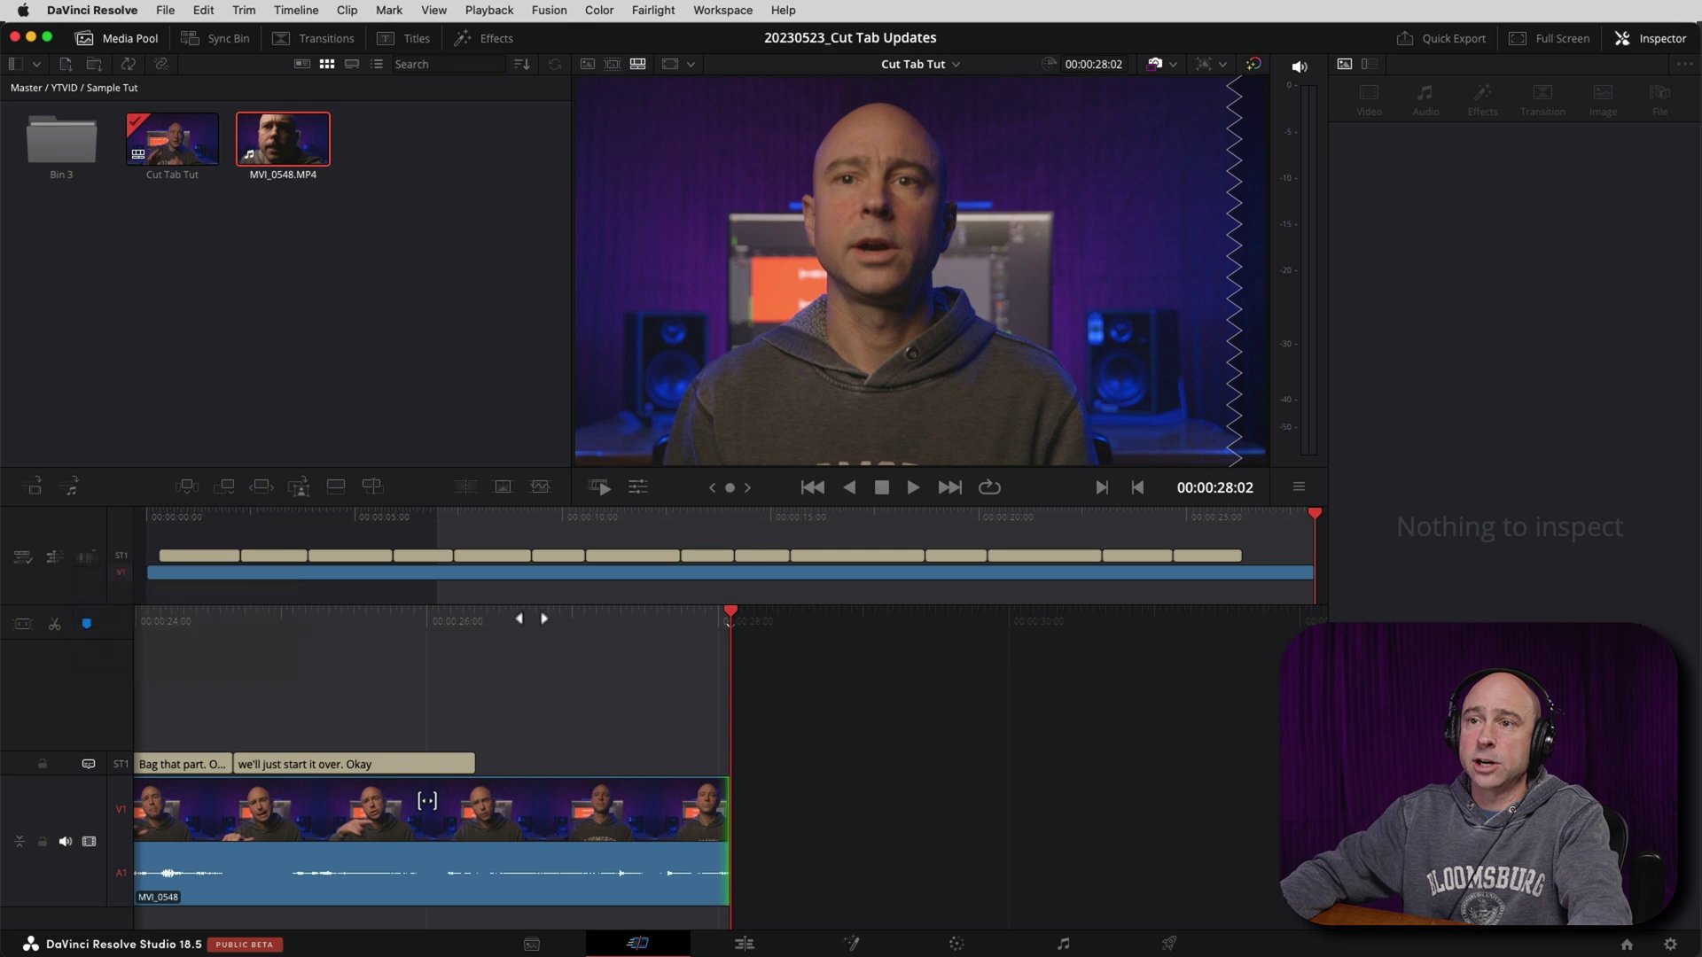
left_click_drag(531, 618, 771, 619)
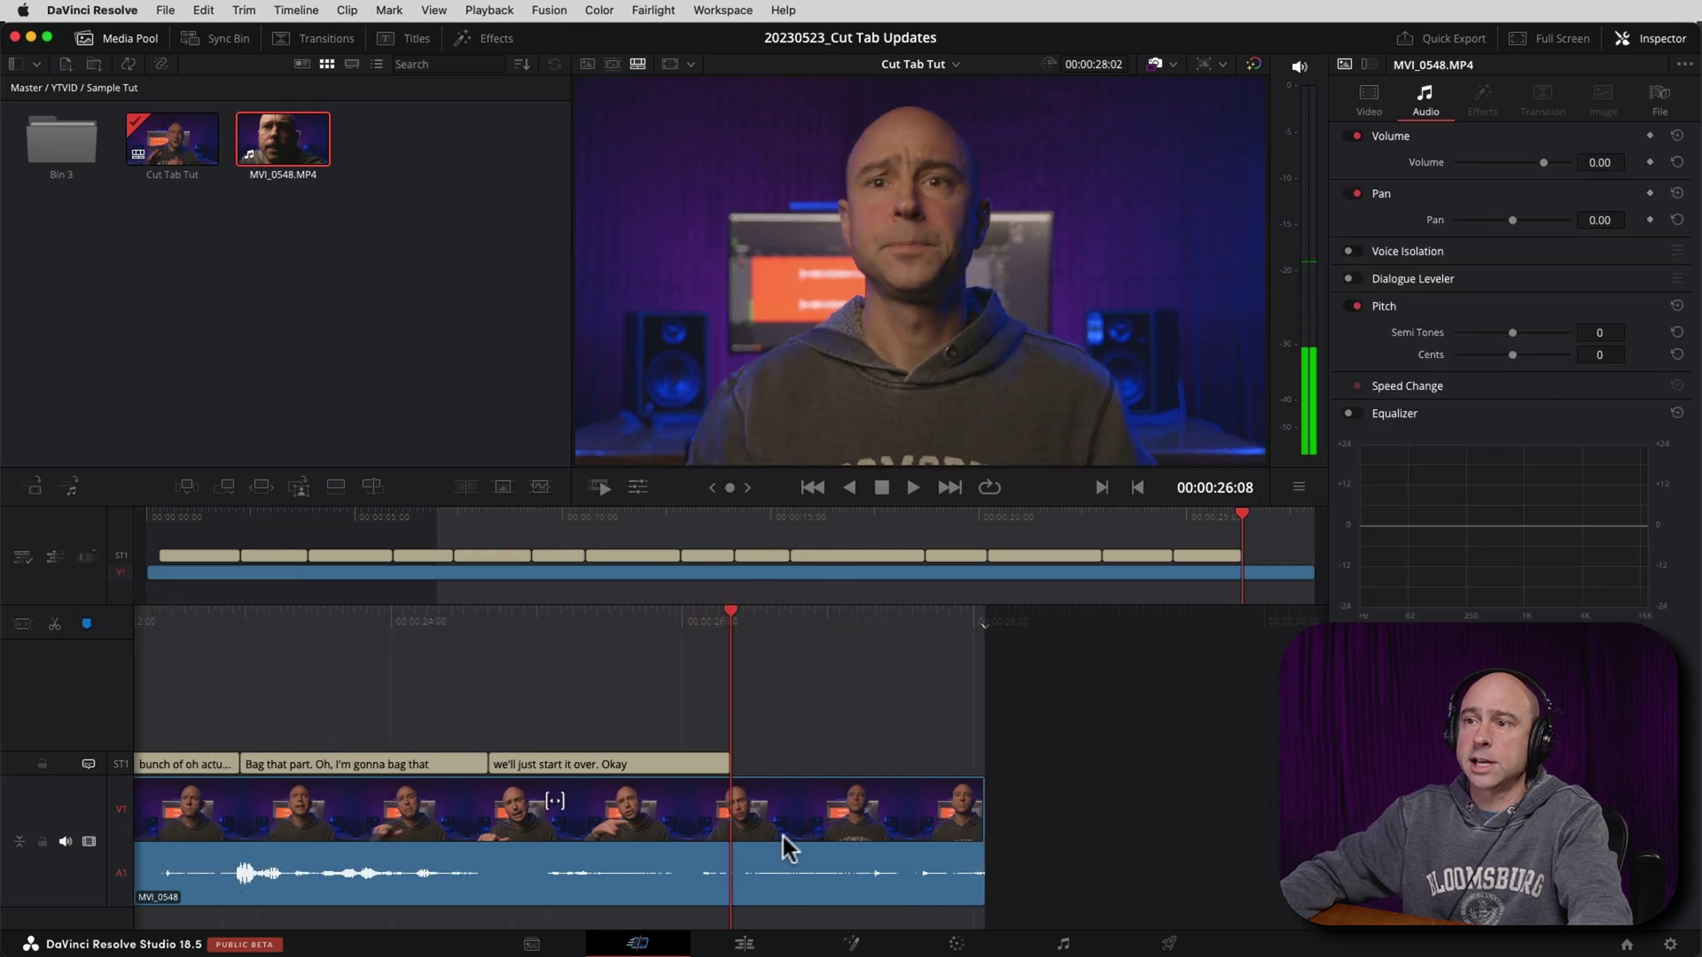
key("v")
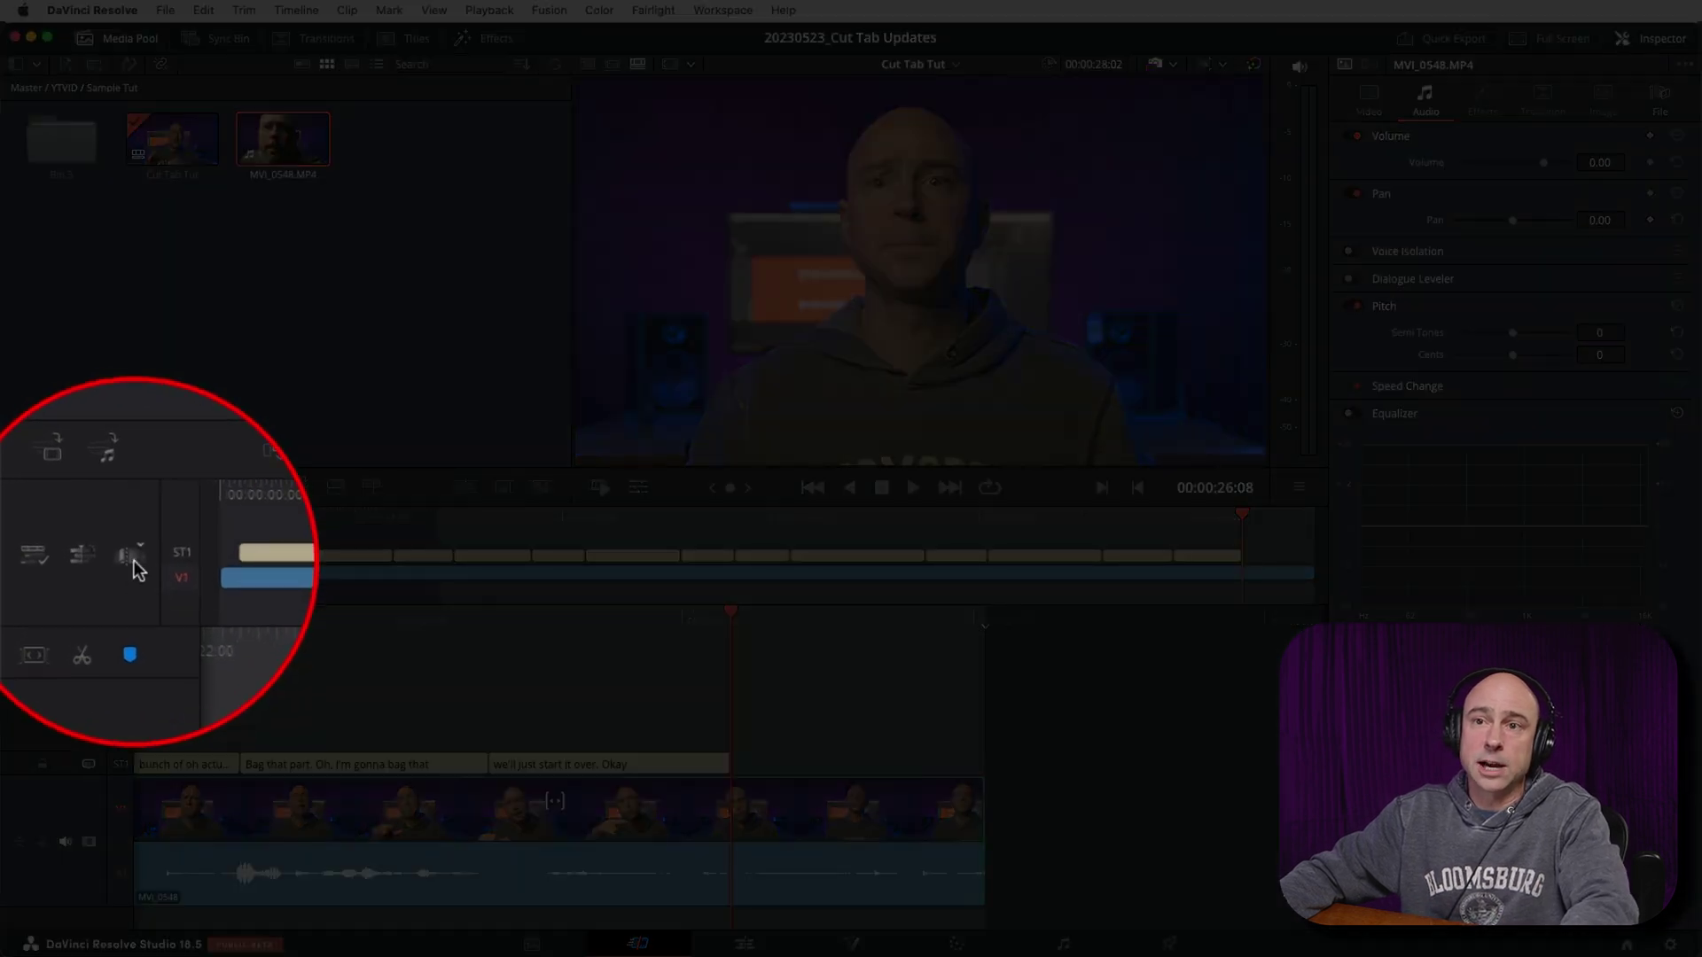
left_click(132, 560)
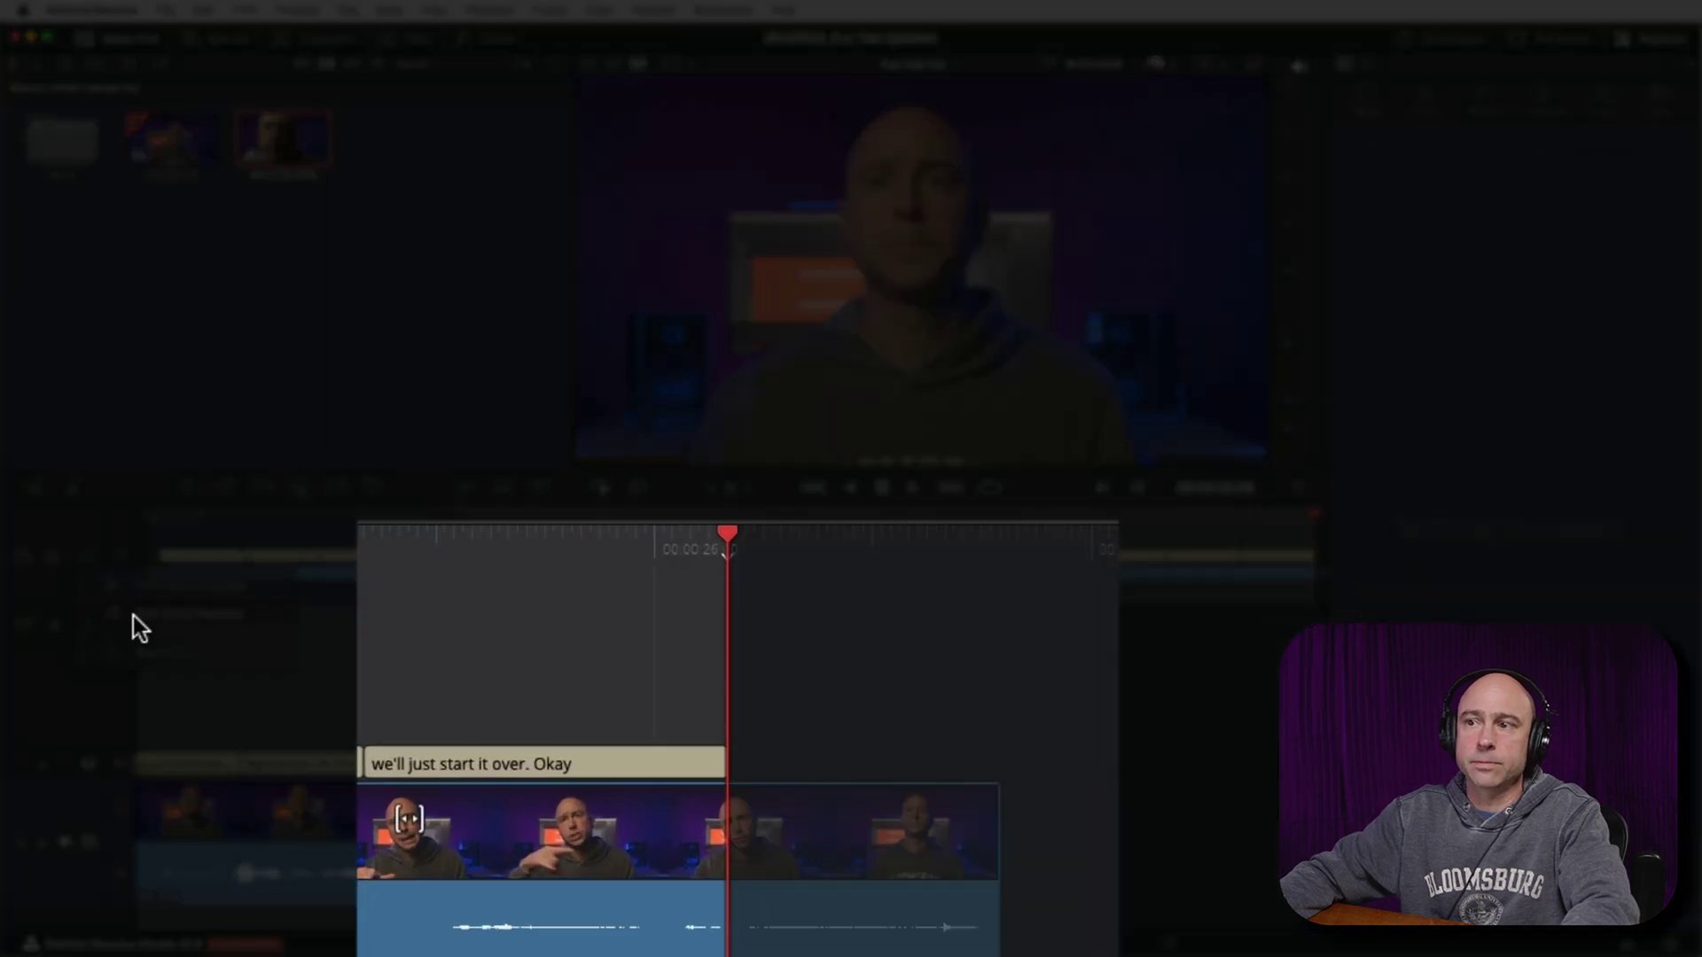
left_click(135, 617)
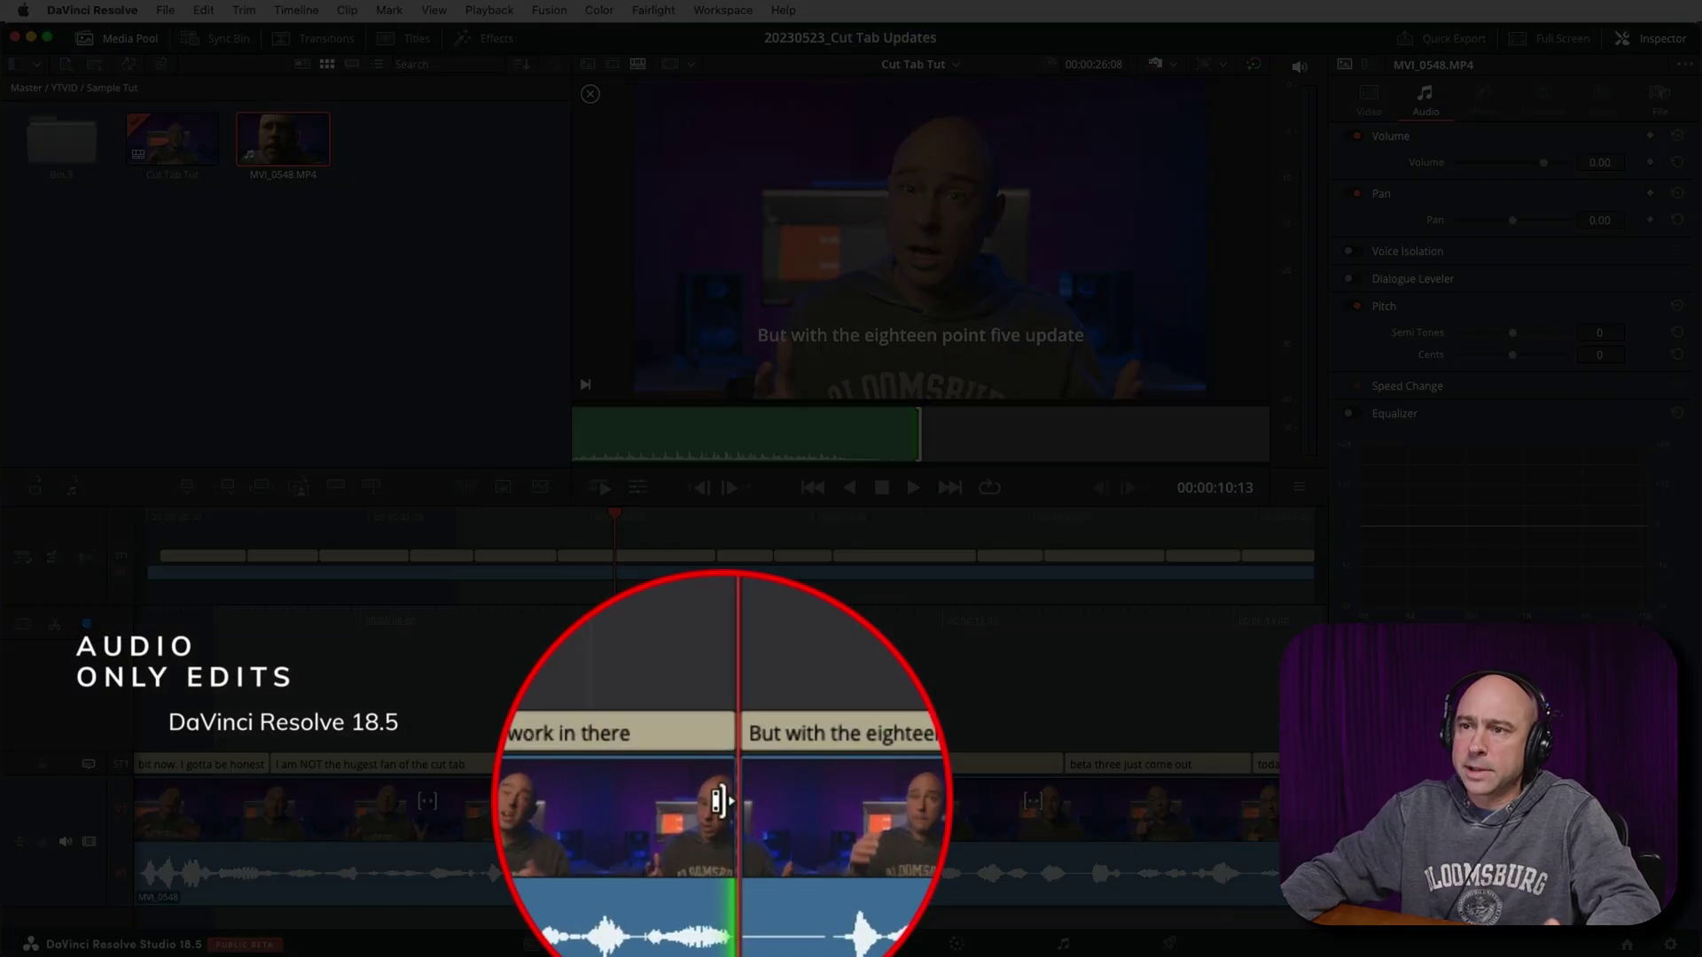
Shorten only the audio of the clip before the 00:00:10:13 cut, back to the end of the "I am NOT the hugest fan of the cut tab" subtitle
left_click_drag(719, 800, 625, 802)
left_click_drag(727, 802, 737, 802)
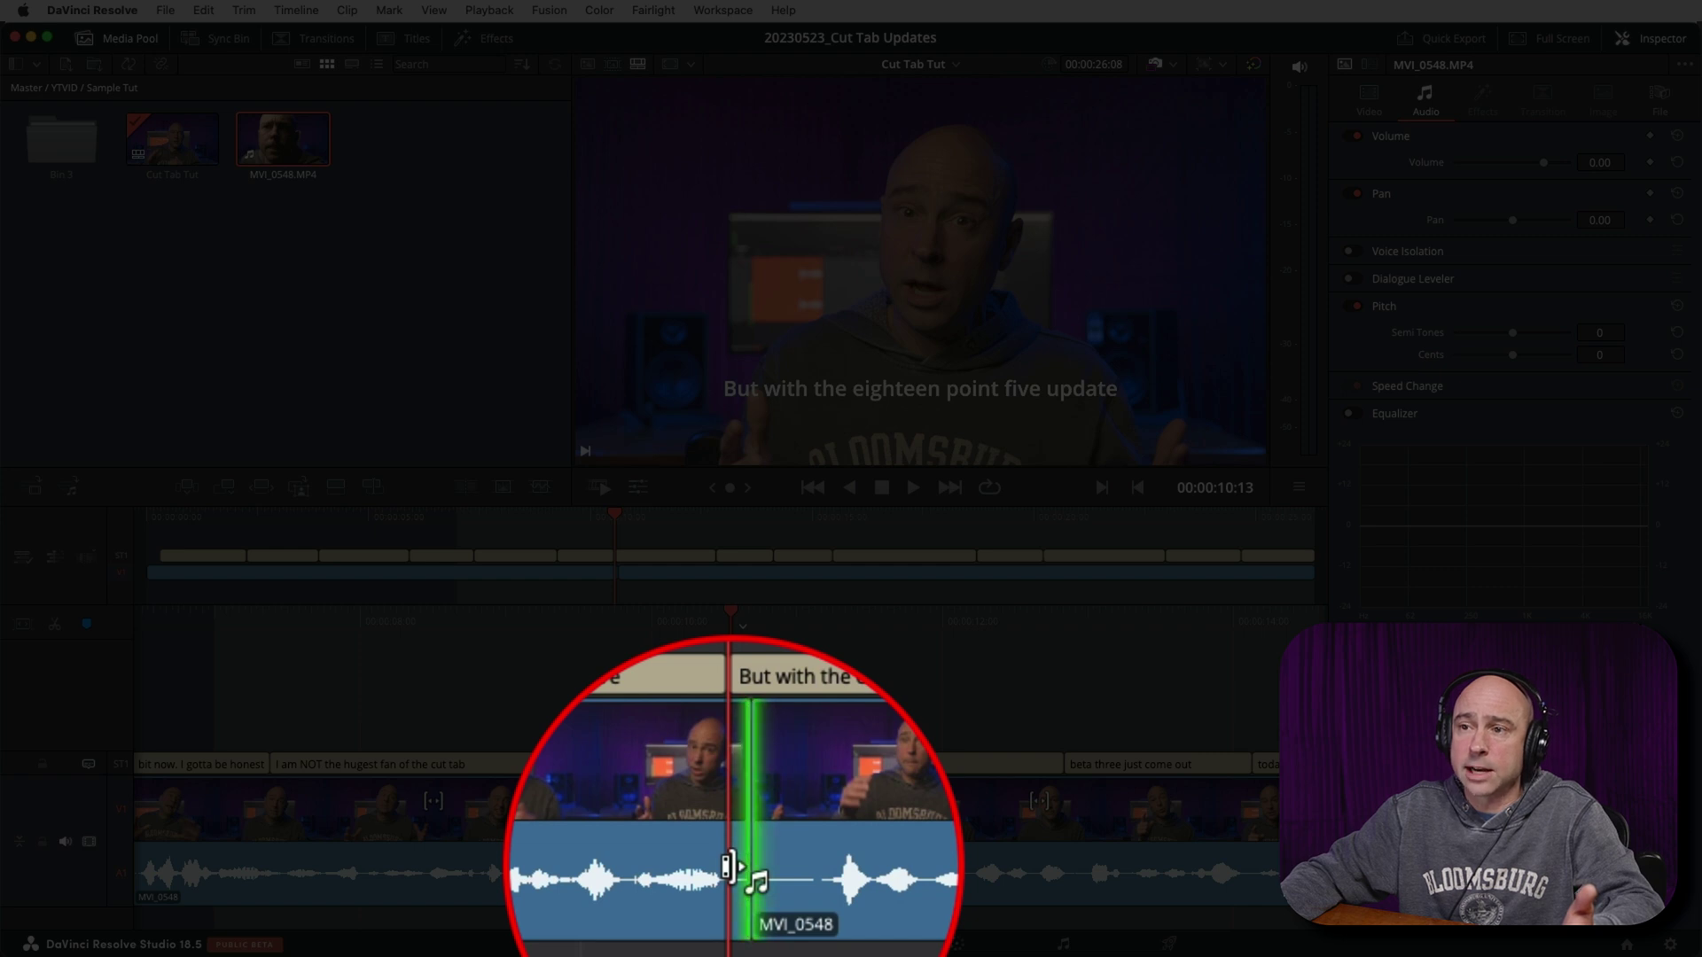
left_click(729, 866)
left_click_drag(732, 867, 903, 860)
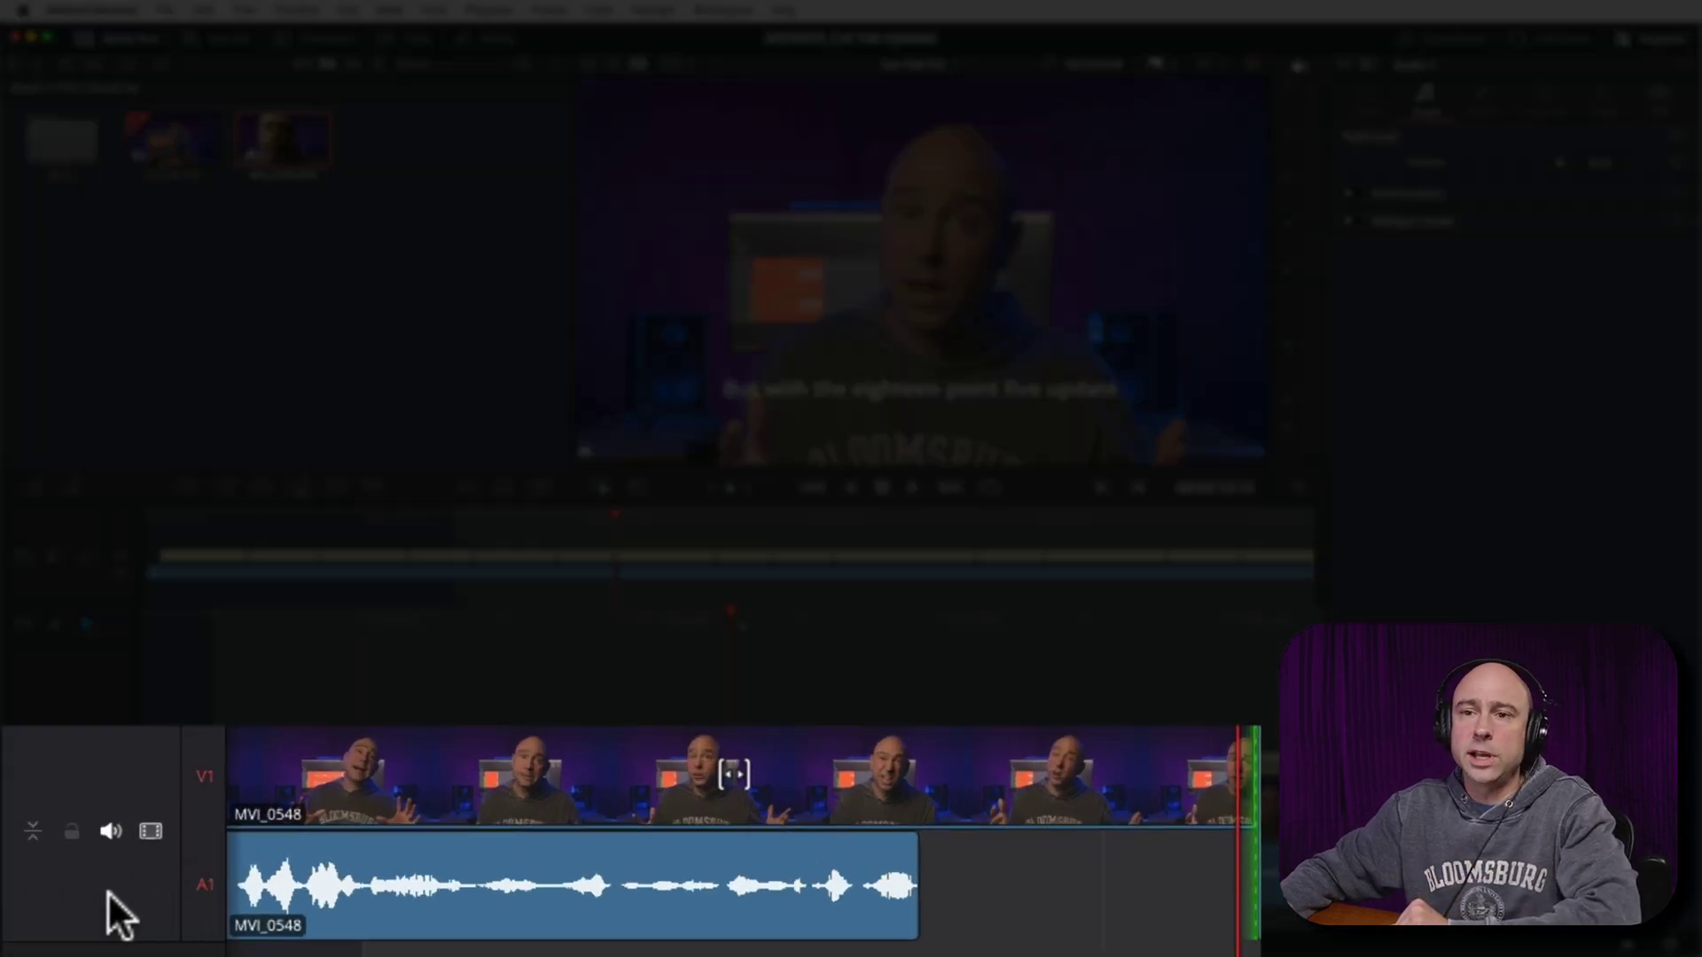
Collapse the audio part of the first track and expand it again
left_click(32, 837)
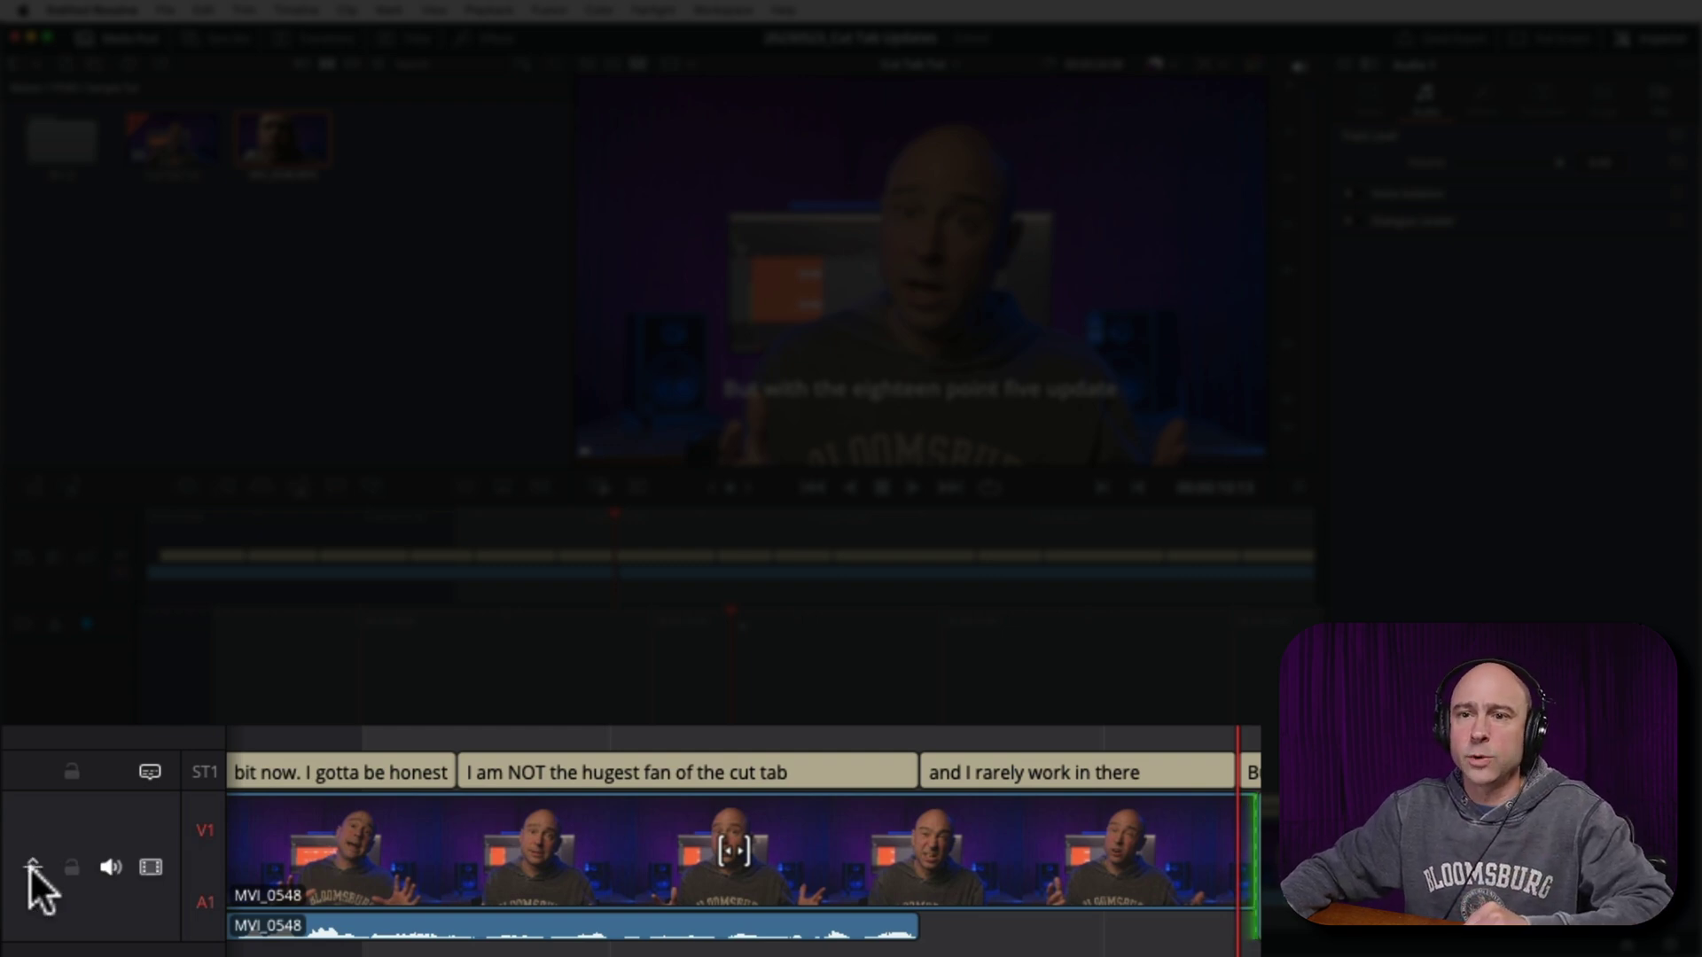
left_click(32, 867)
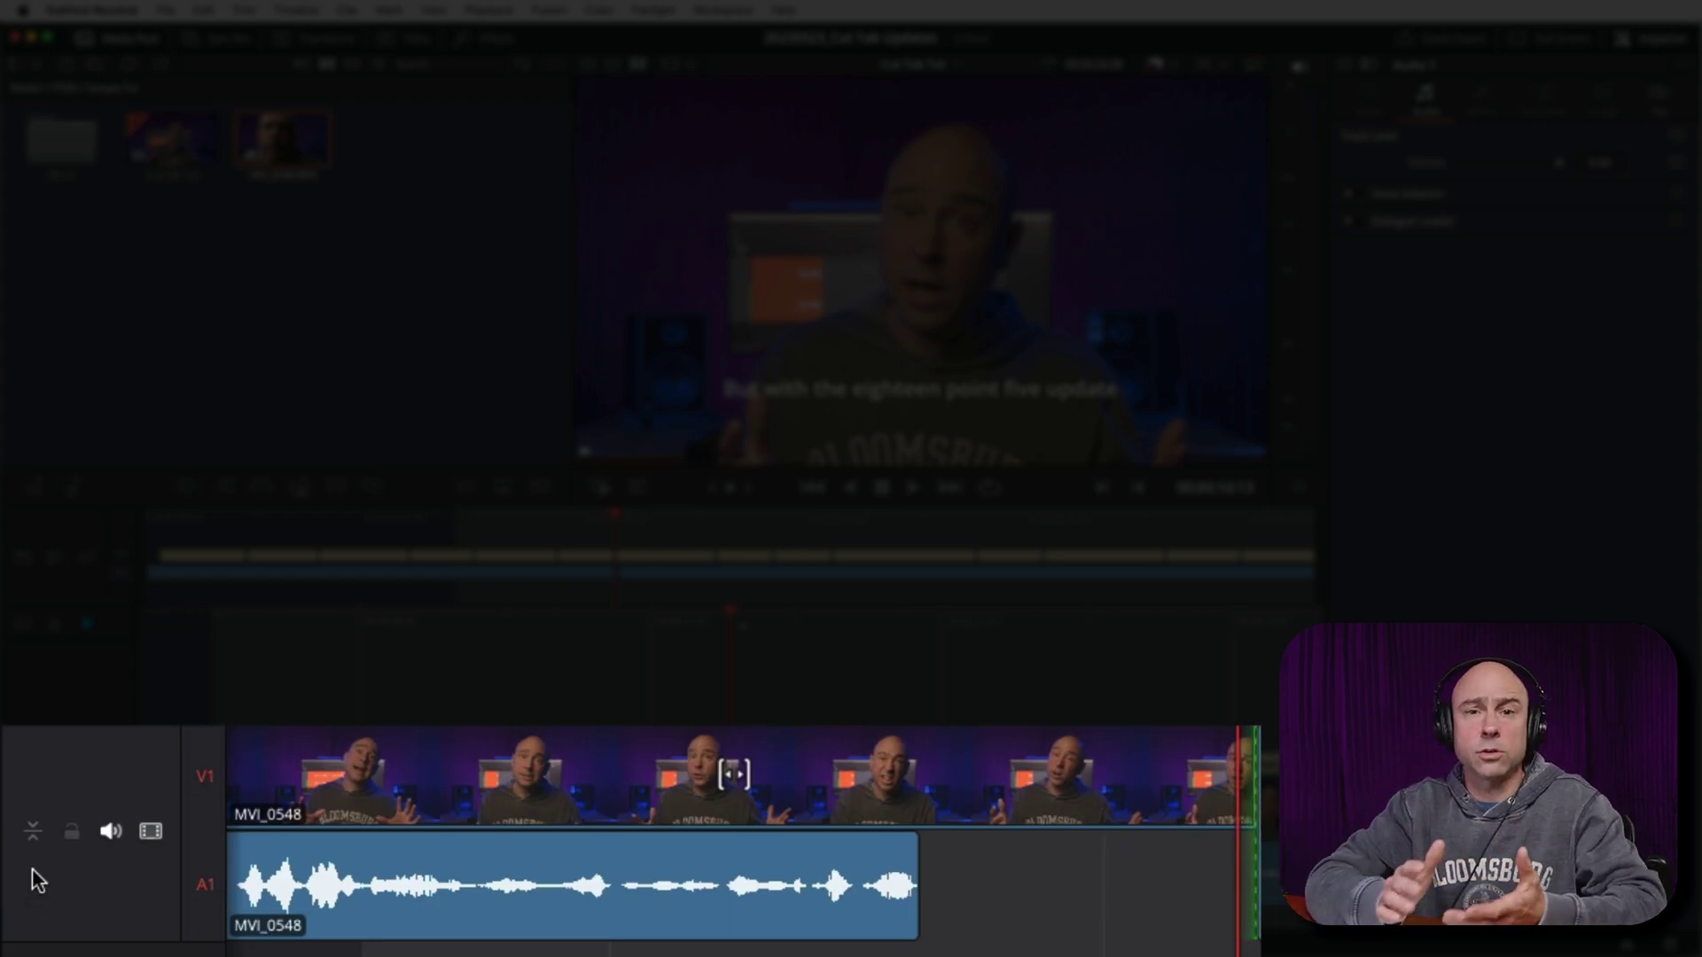
key("v")
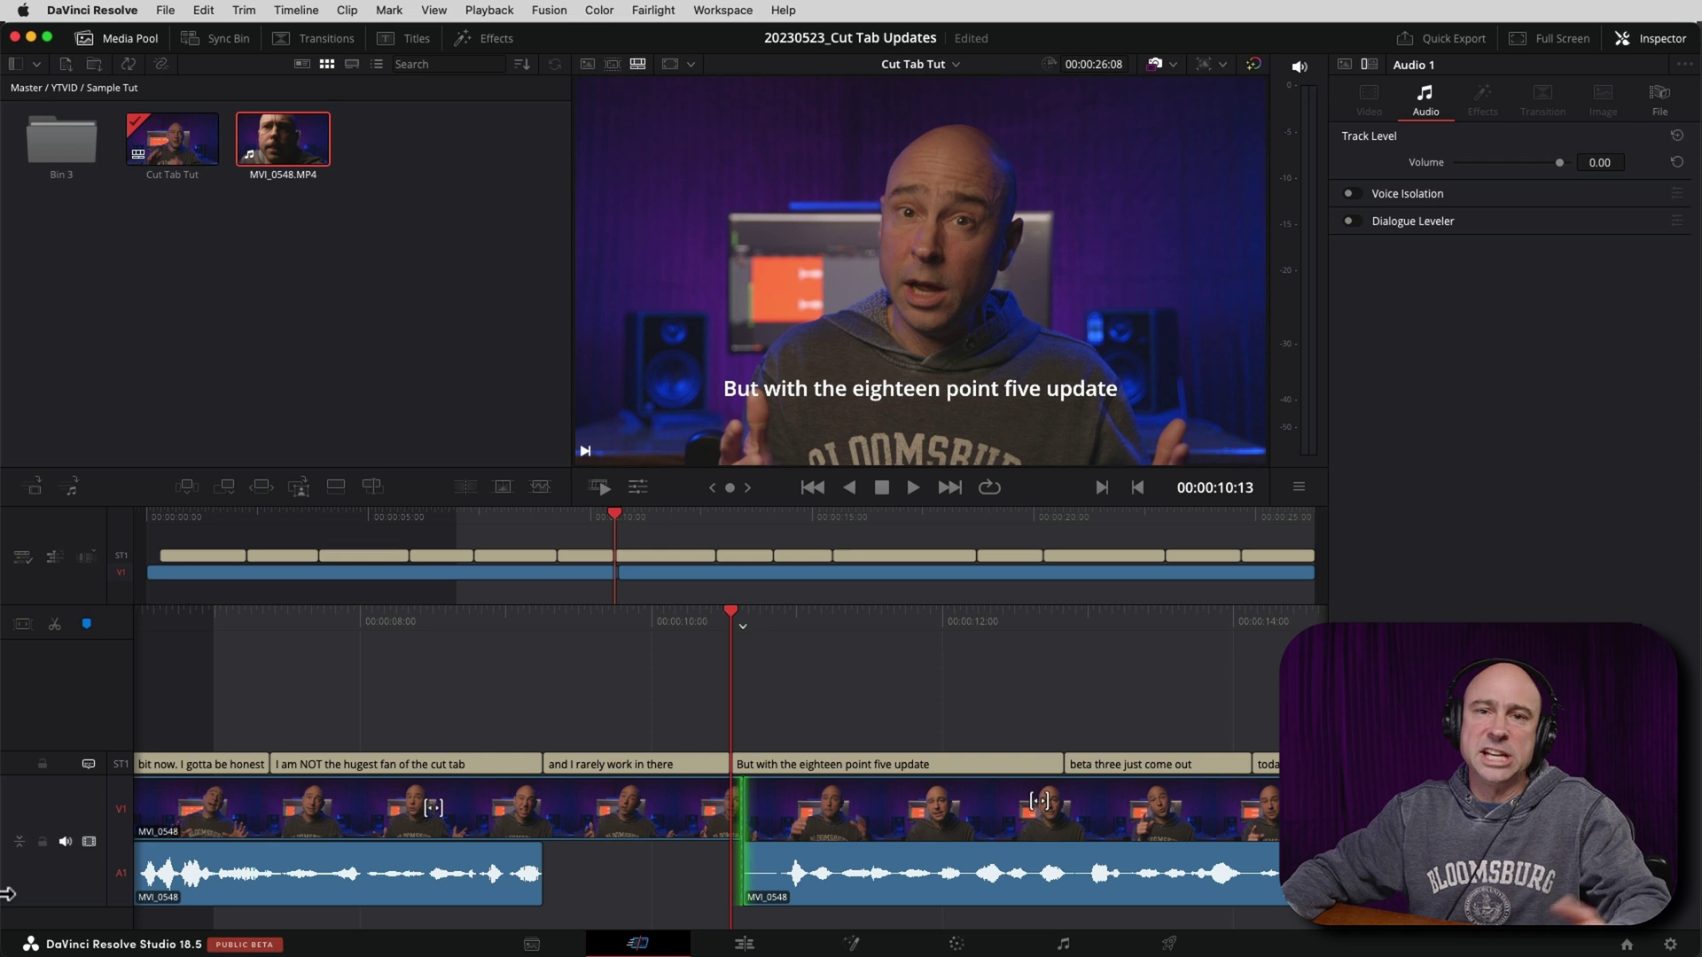
key("v")
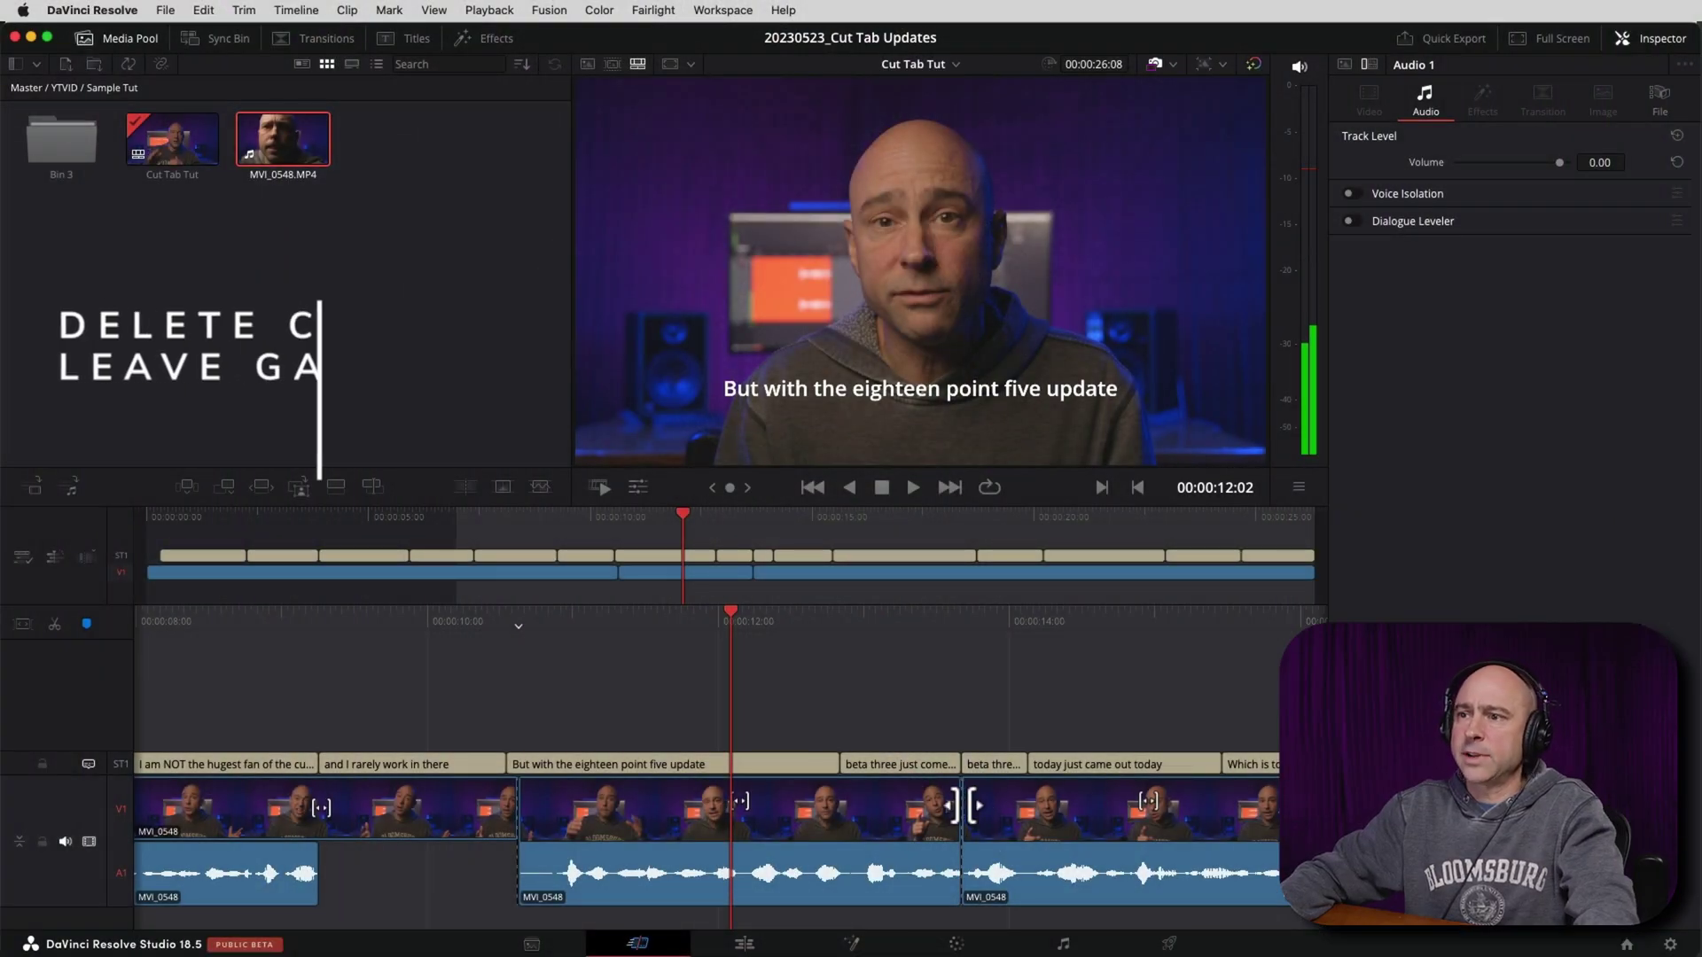
Trim the end of the middle clip, under "But with the eighteen point five update", to the playhead at 00:00:12:02, leaving a gap after it
left_click(962, 808)
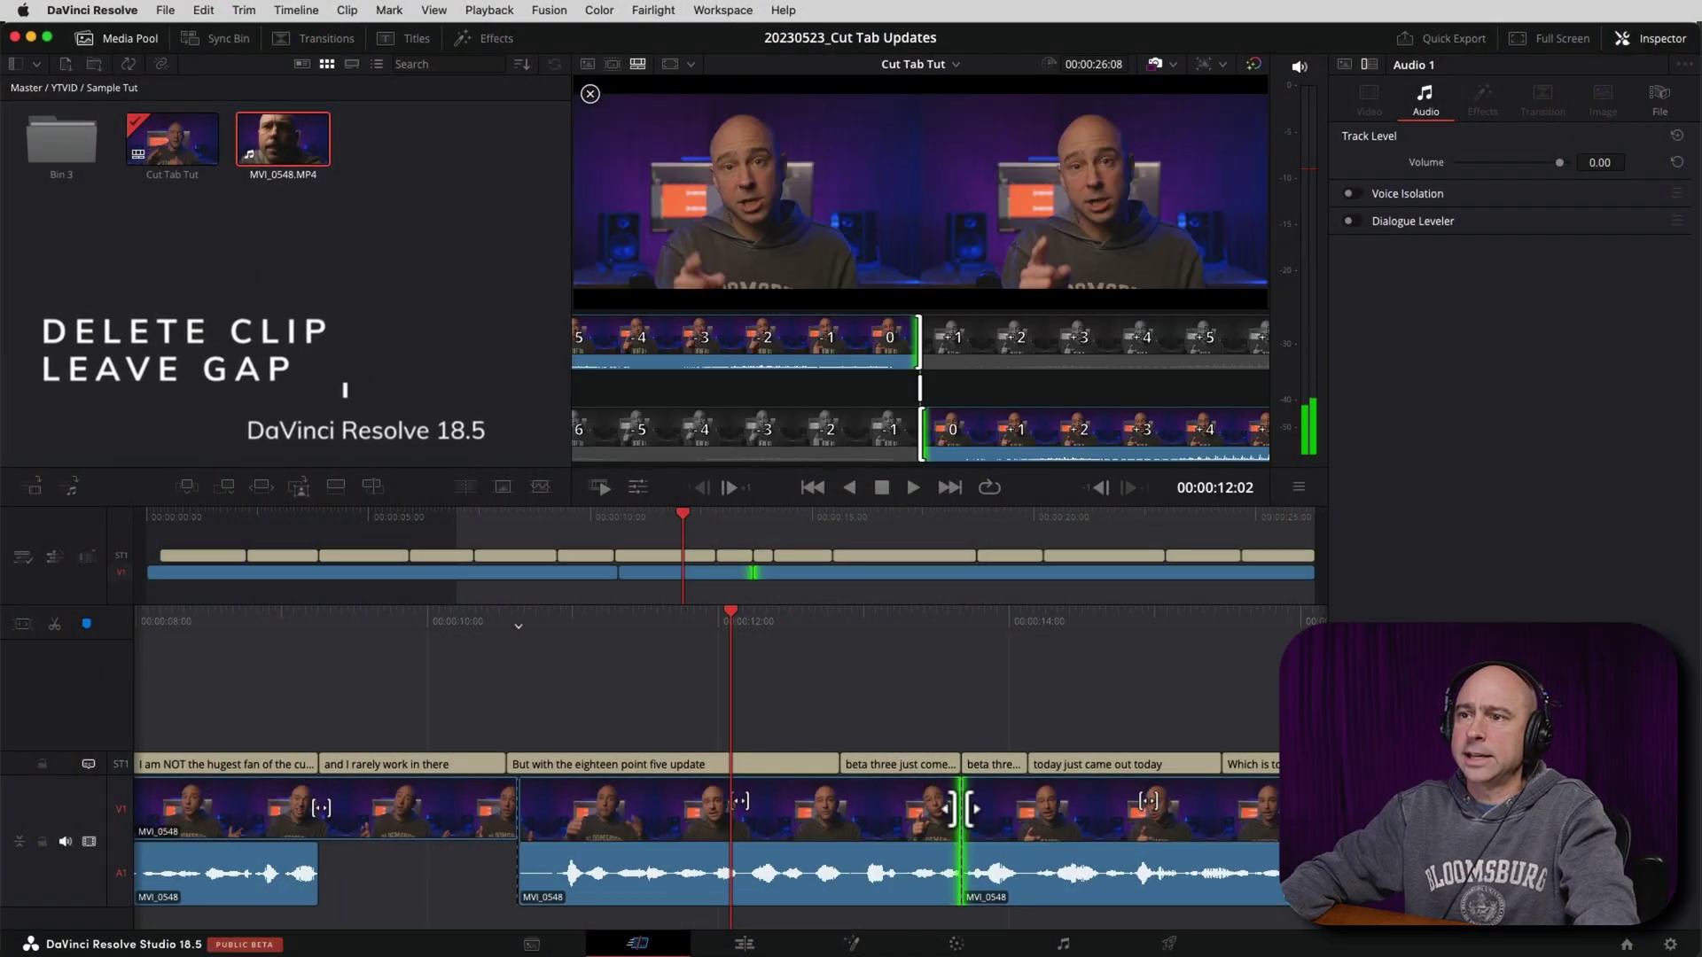
left_click(733, 815)
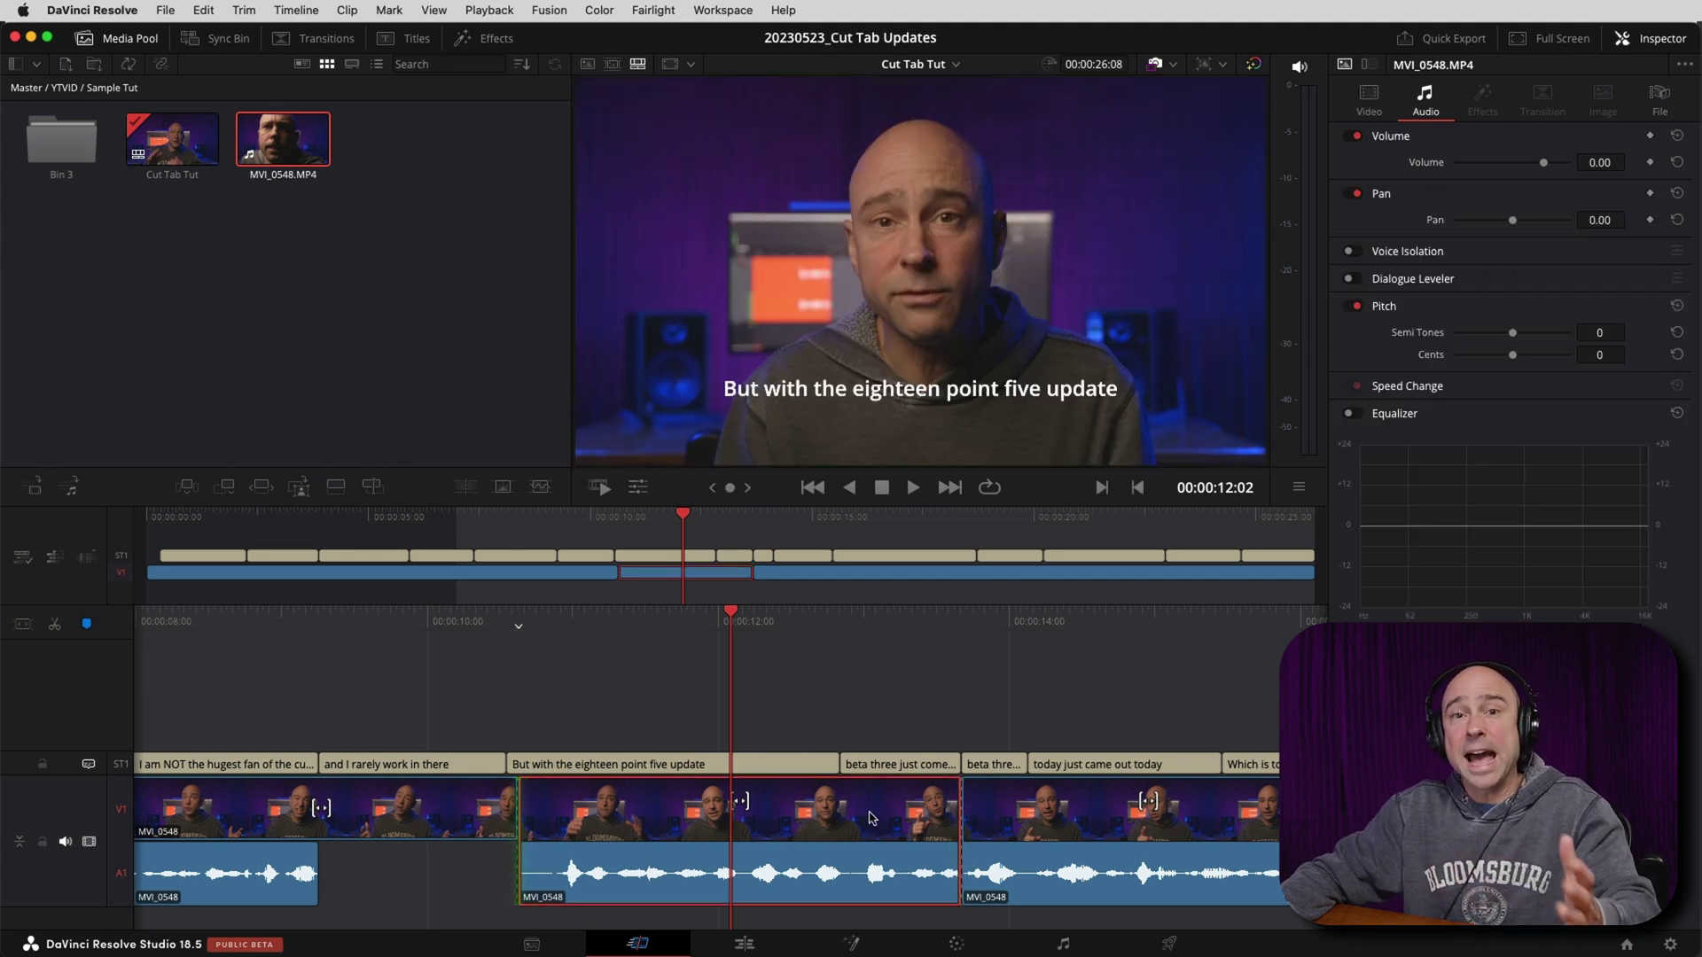
key("v")
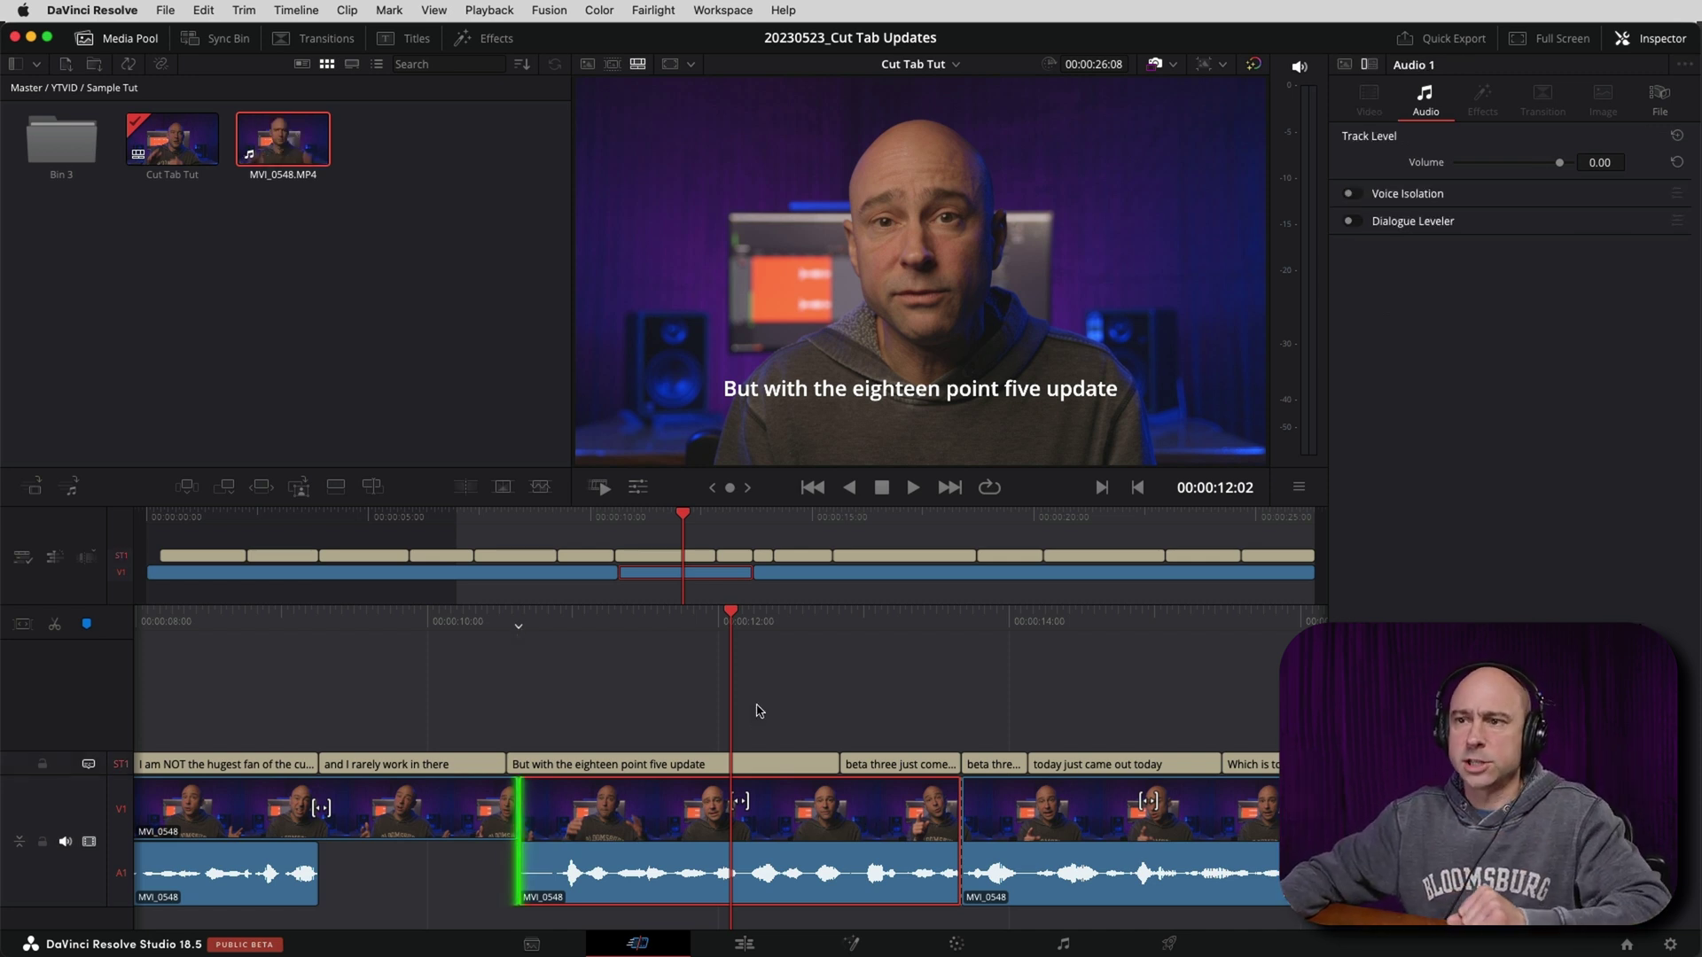
key("v")
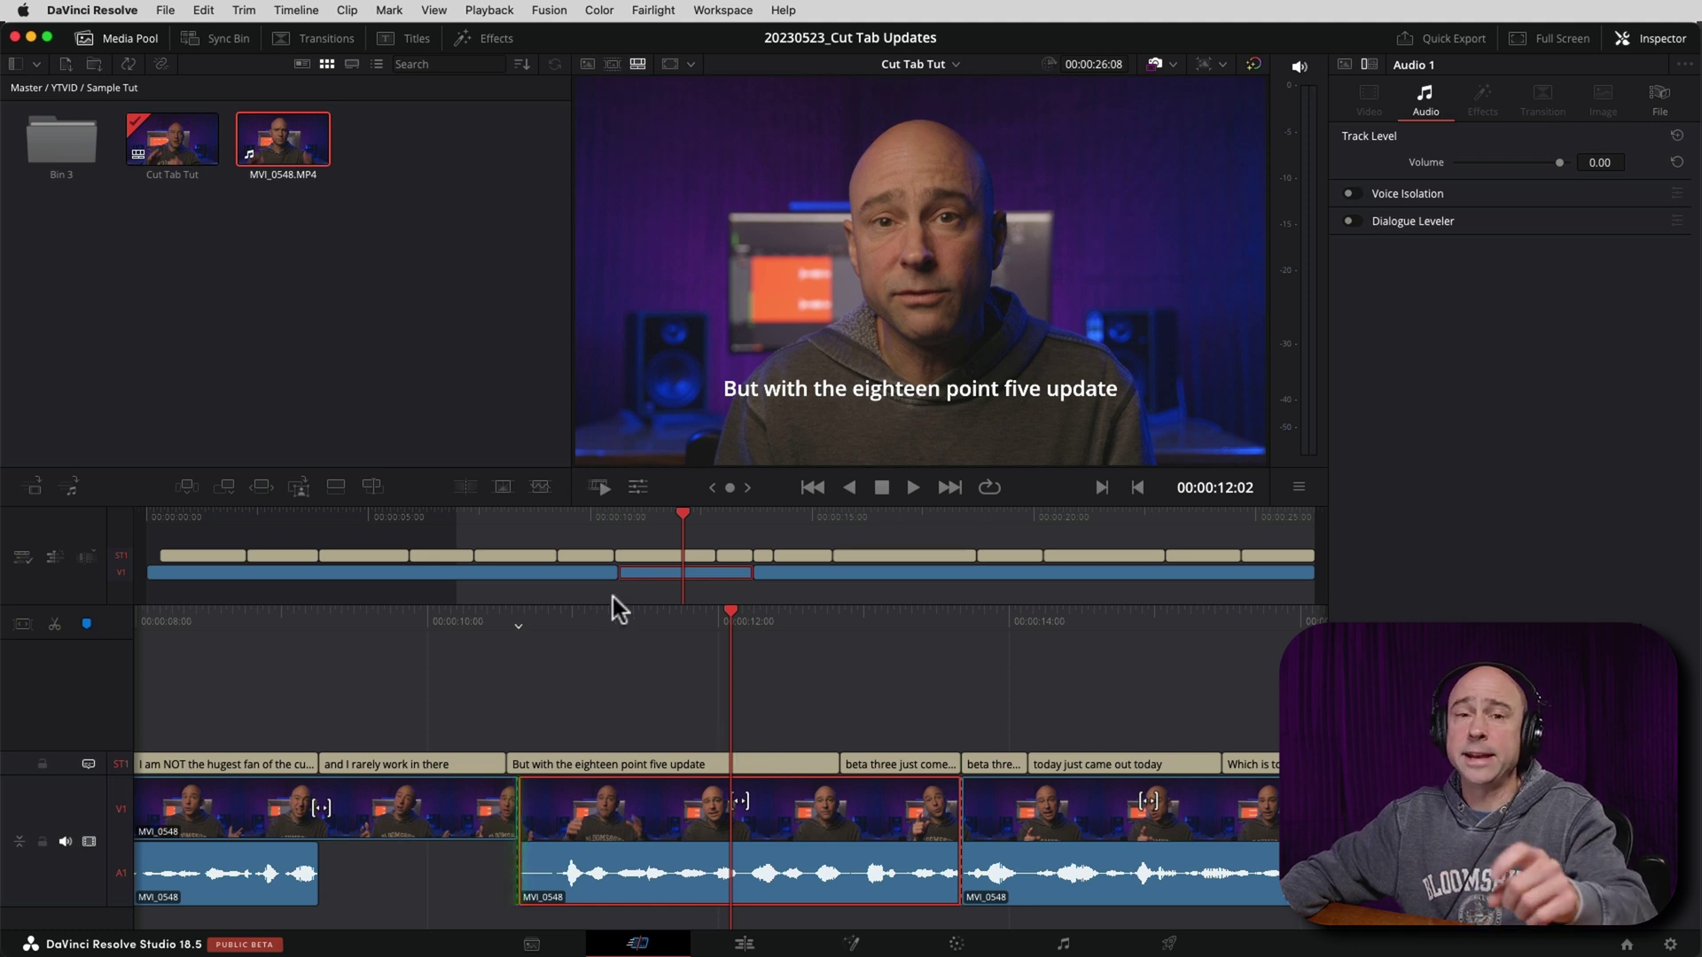
key("v")
key("v")
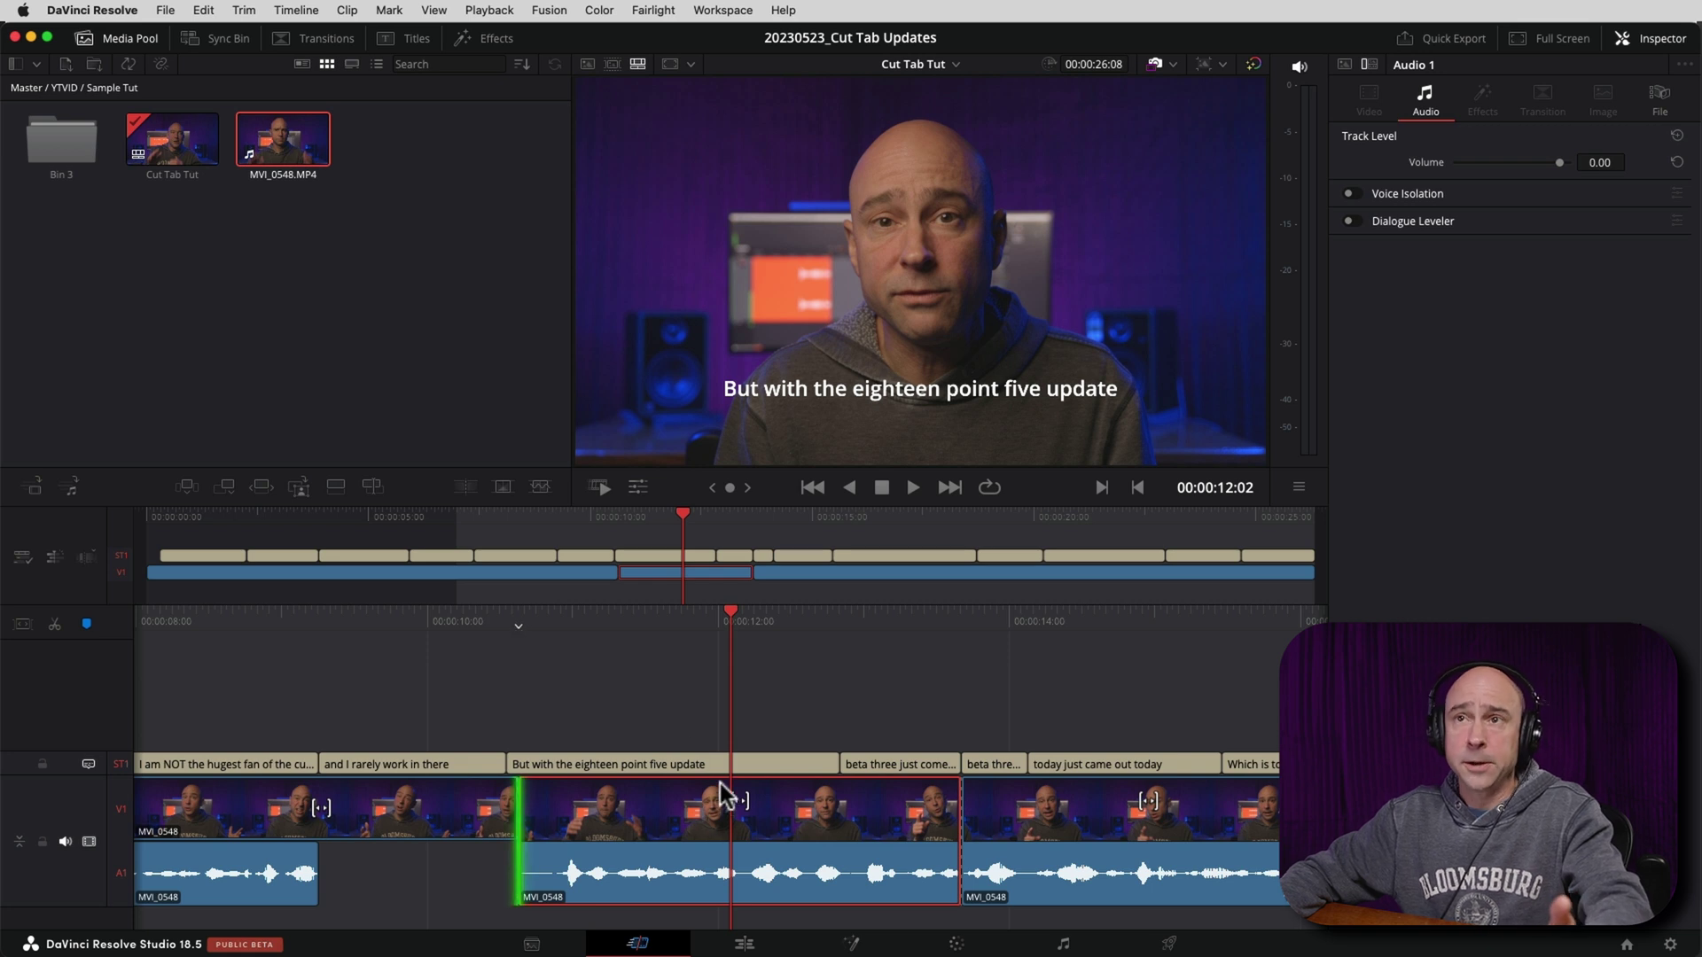
left_click(242, 11)
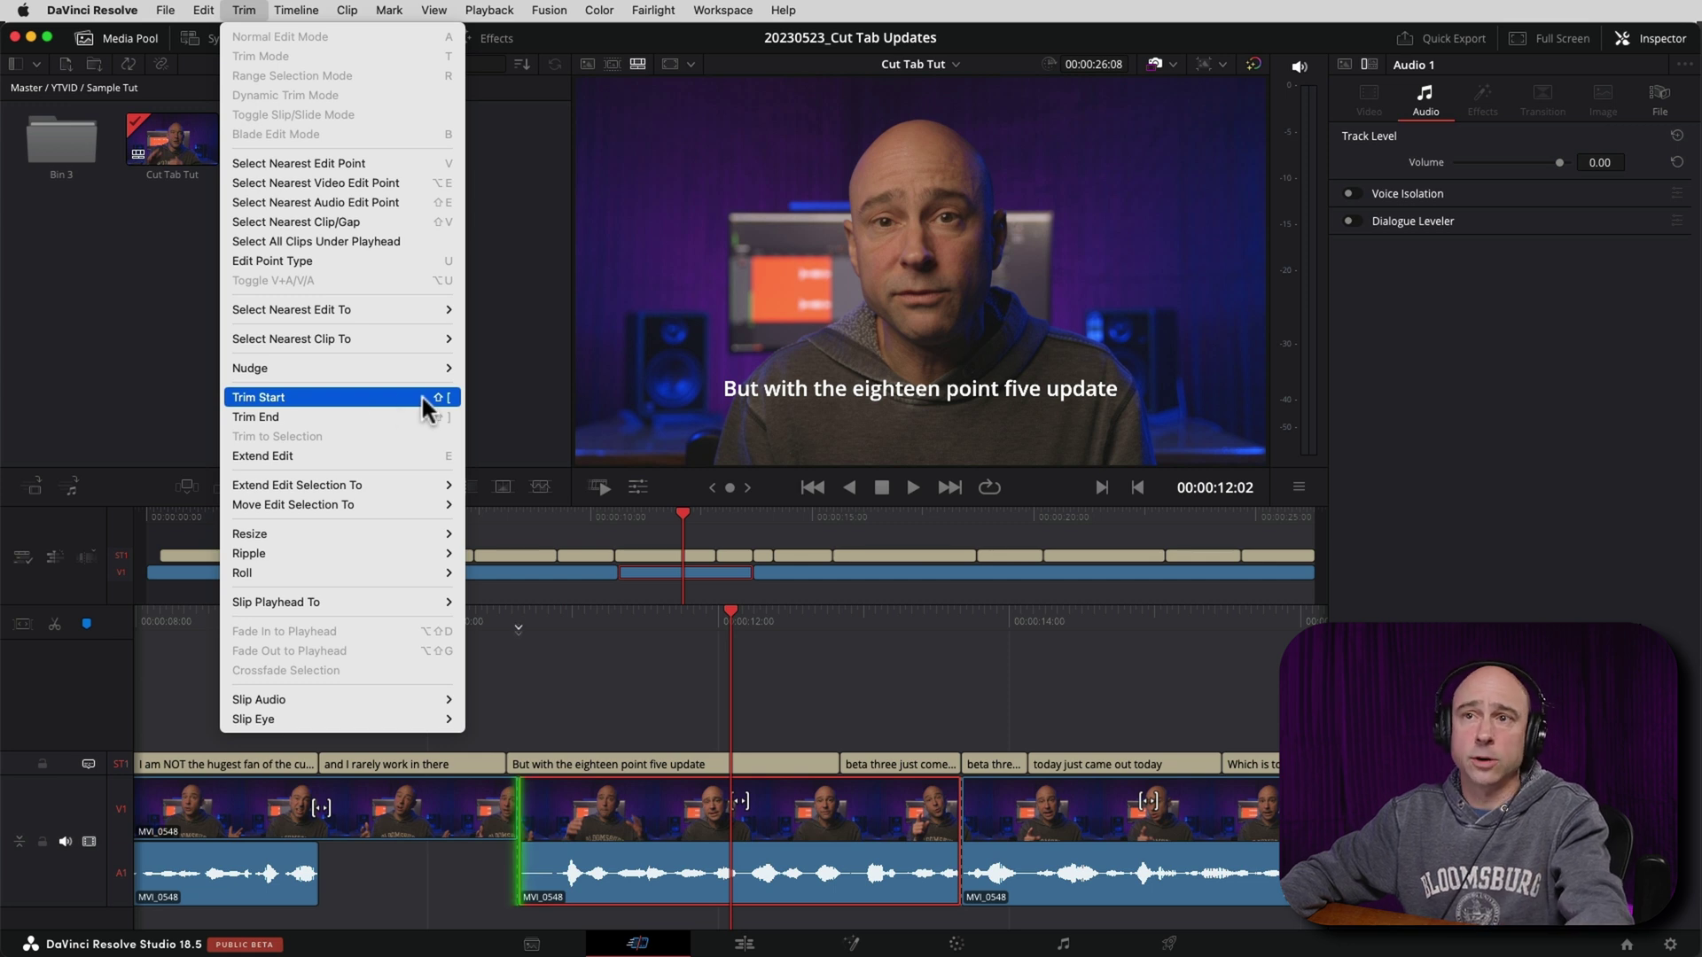
left_click(352, 417)
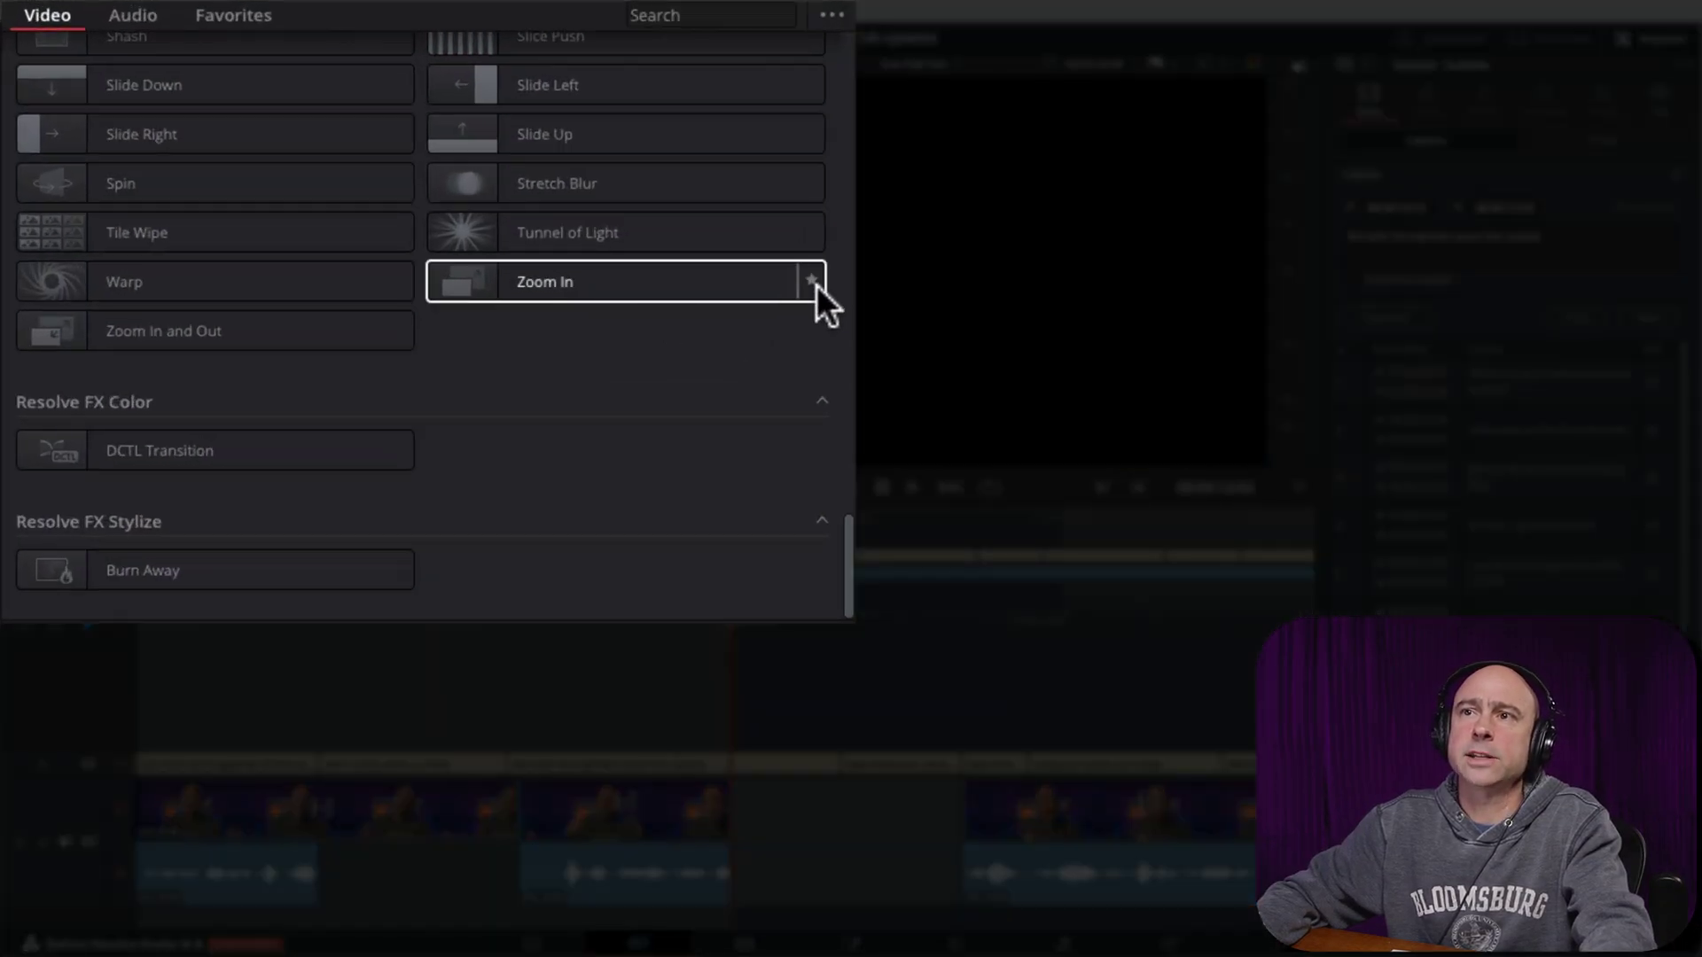
Mark the Zoom In video transition as a favorite
left_click(812, 280)
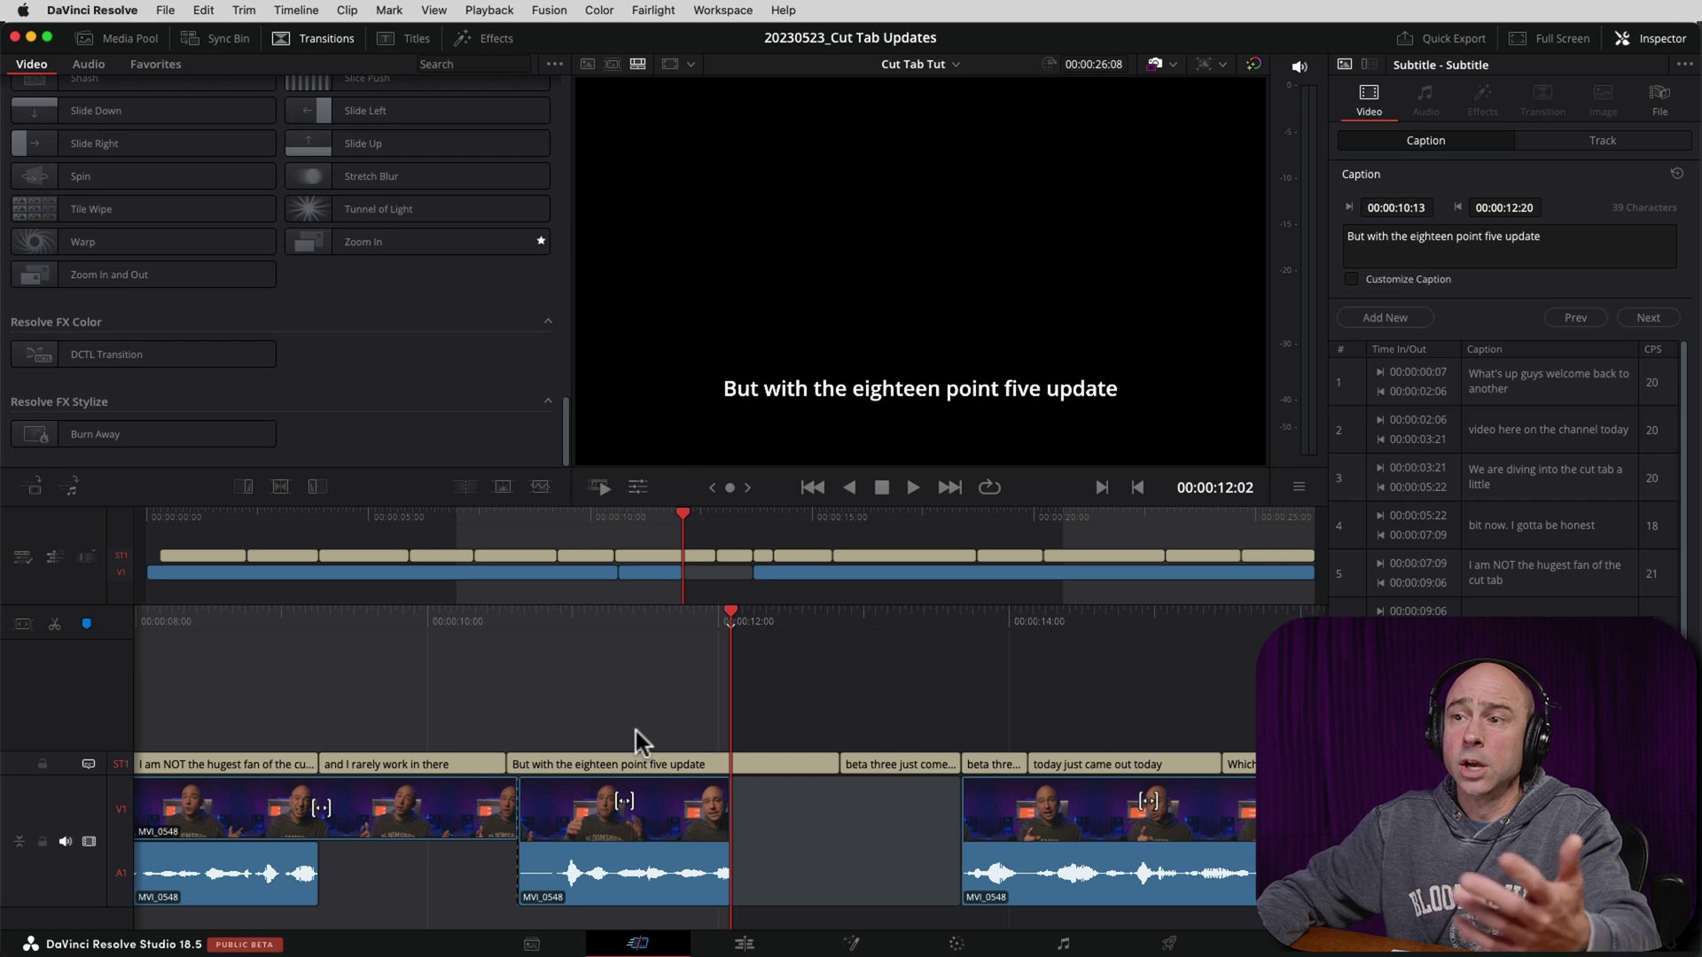
Move the playhead to the cut near 00:00:10:15 and apply the favorite Zoom In transition there
left_click_drag(523, 629, 742, 621)
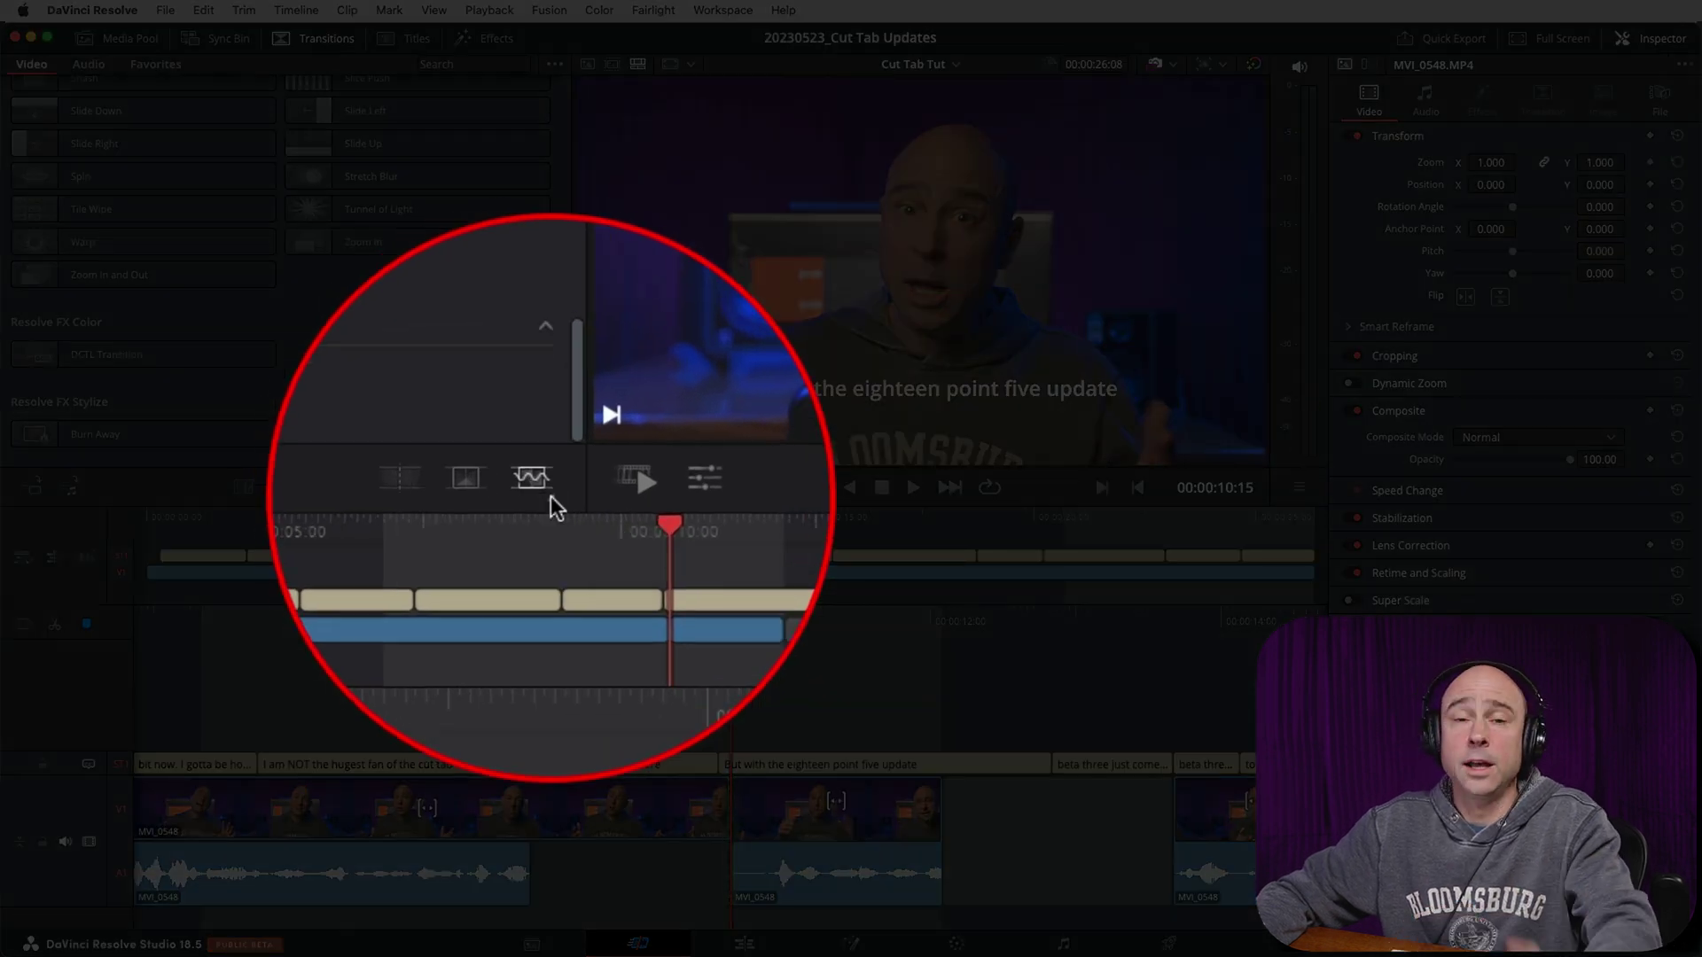
left_click(543, 489)
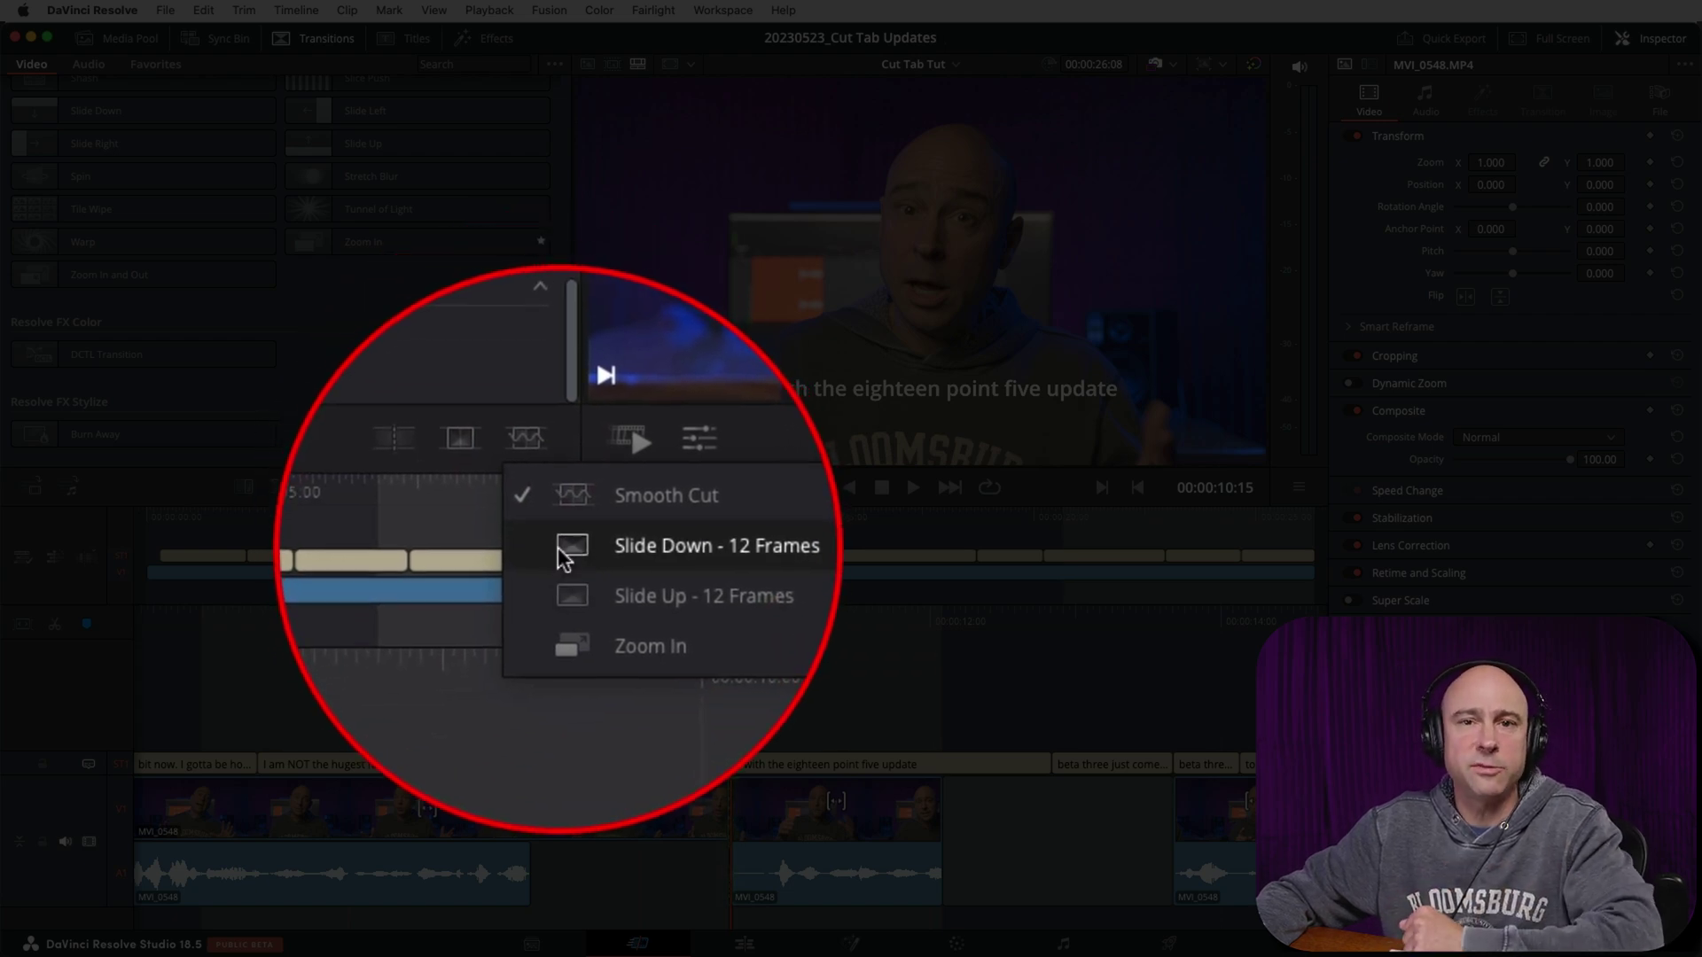
left_click(557, 546)
left_click(548, 490)
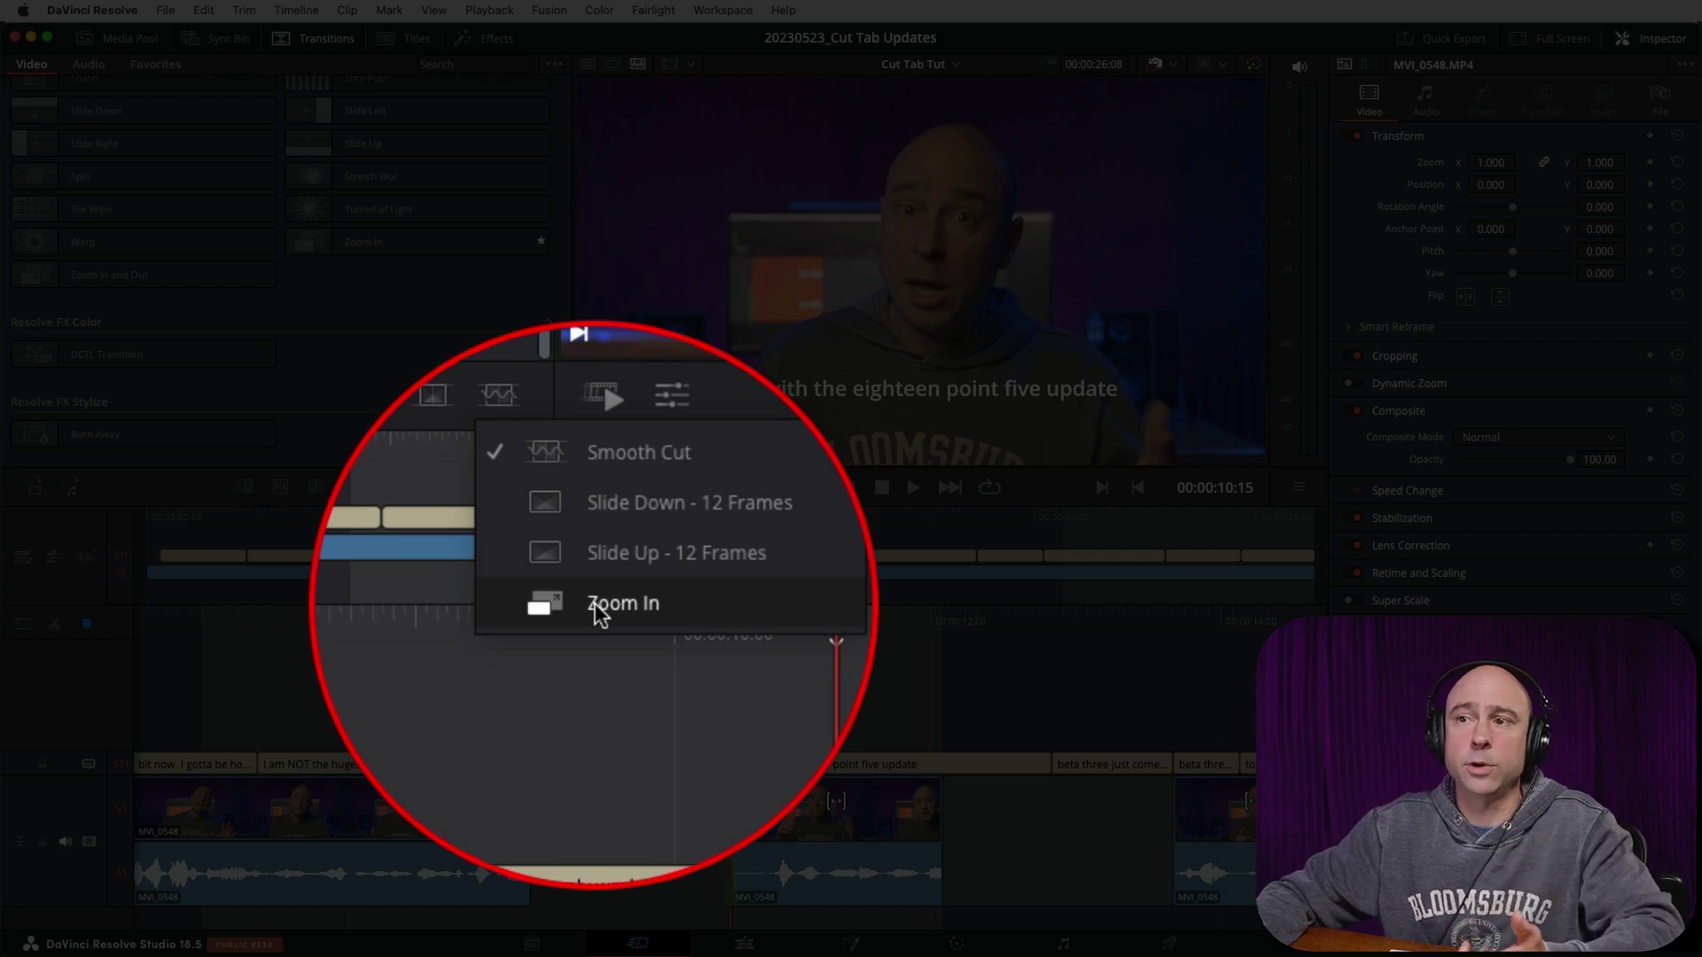
left_click(593, 605)
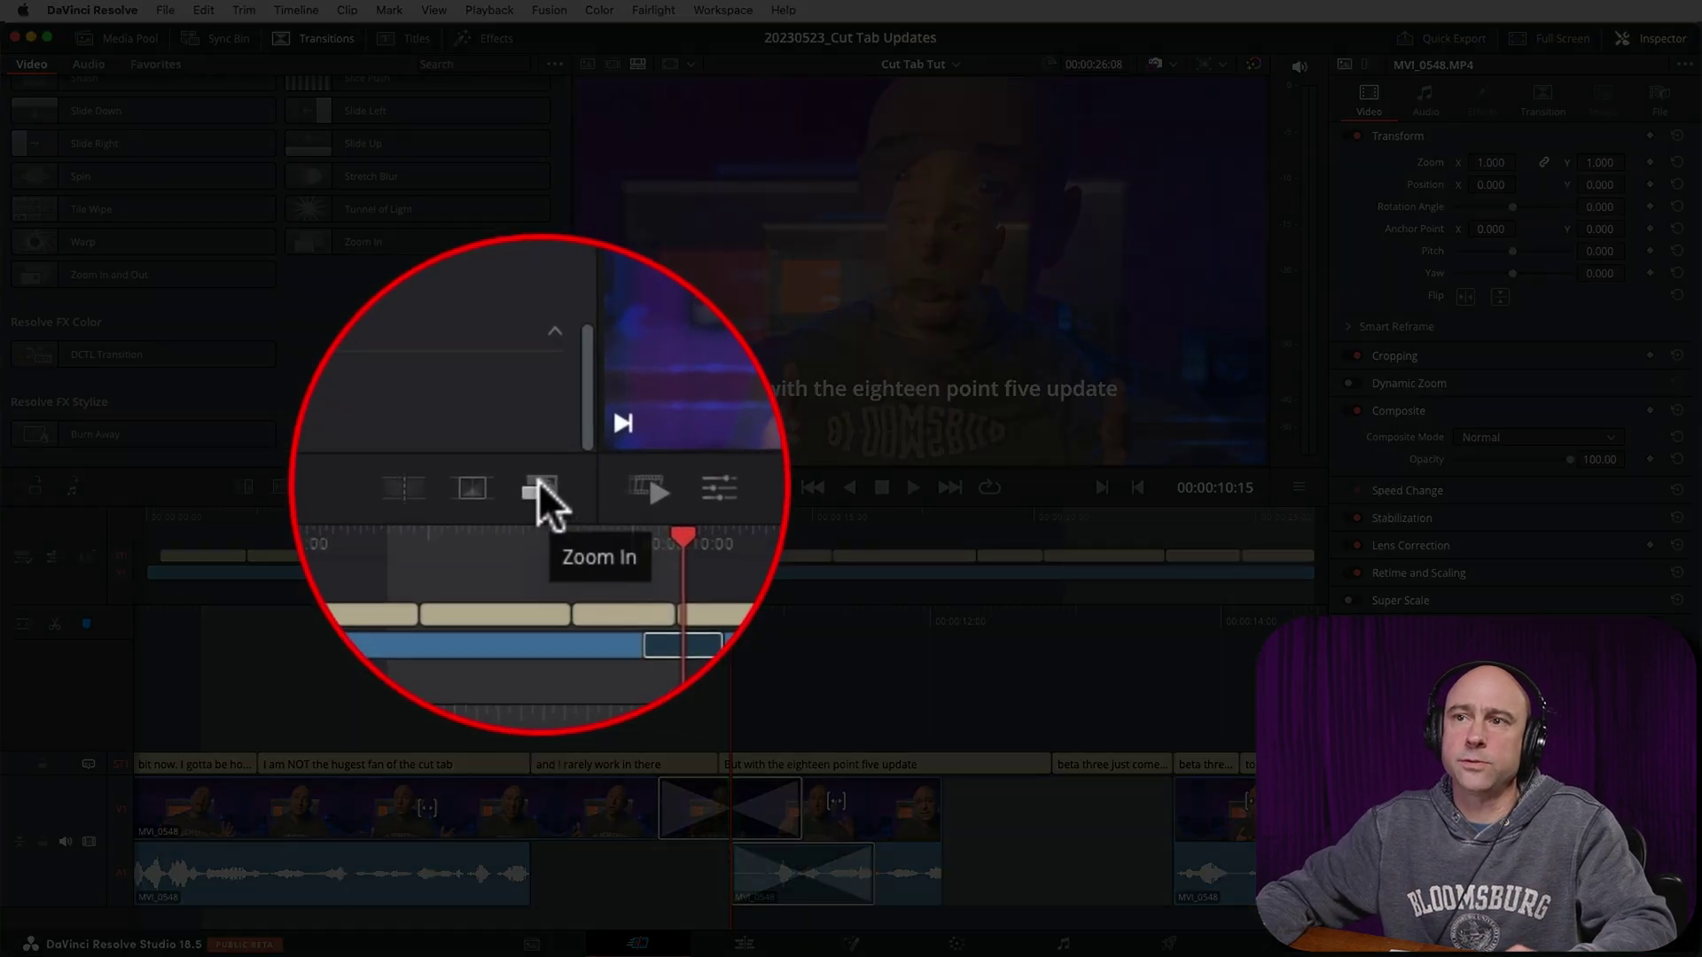
Replace the transition at this cut with Smooth Cut from the favorite transitions
right_click(539, 487)
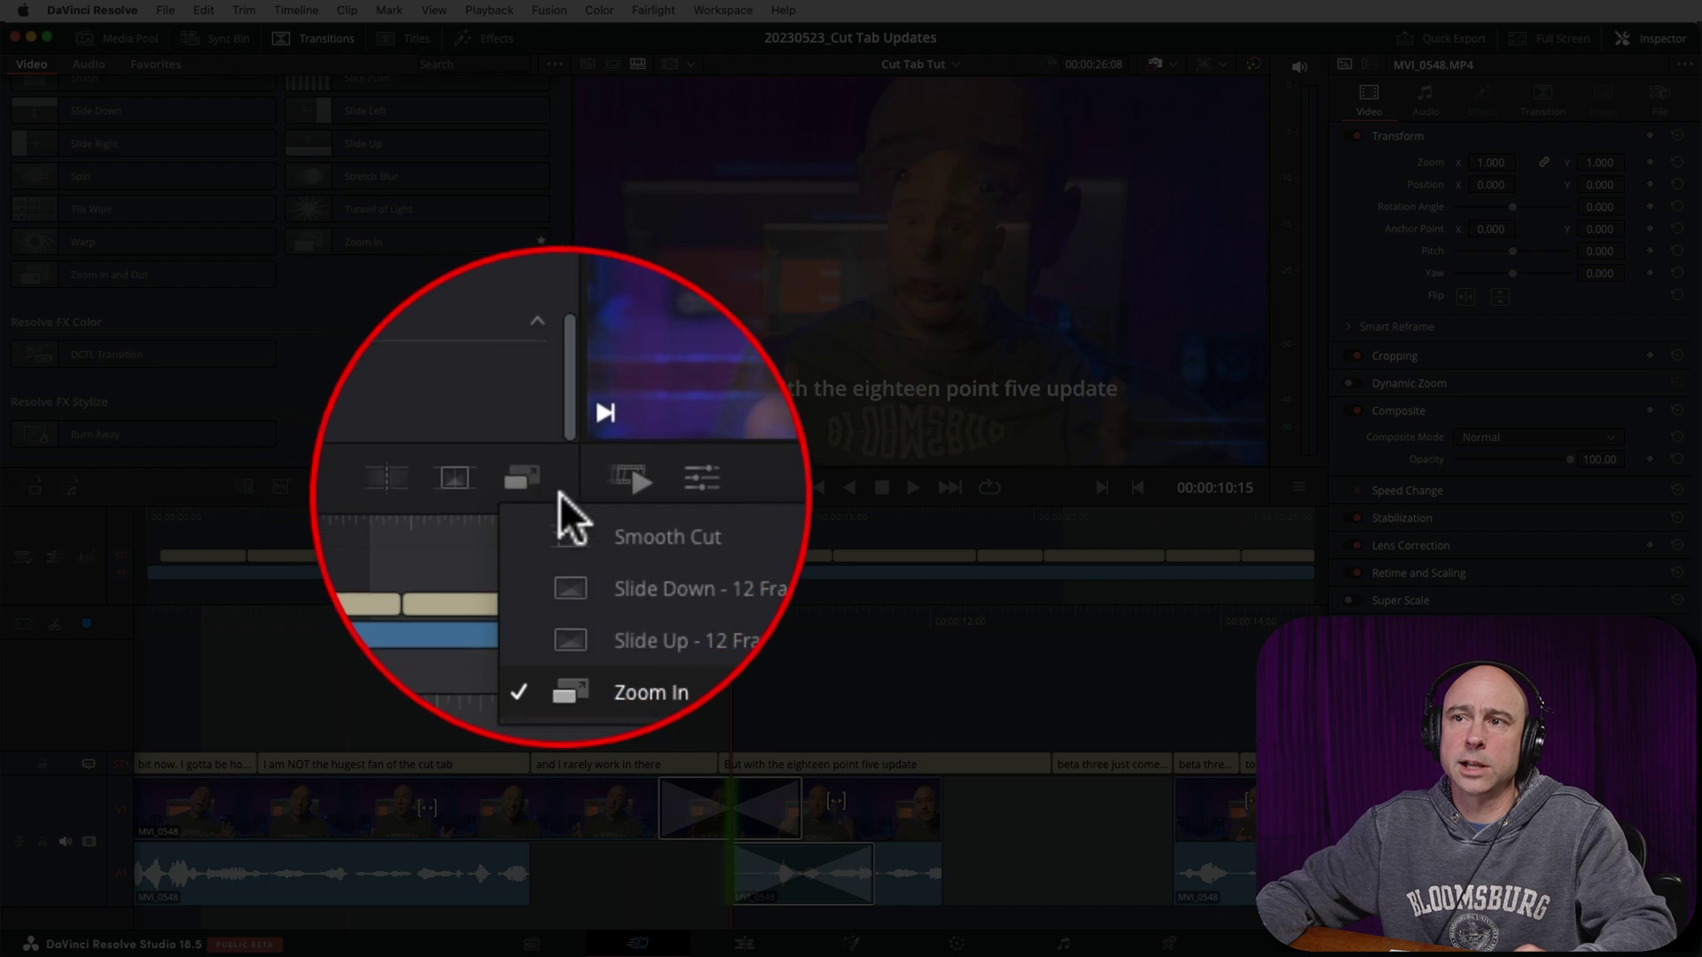
left_click(625, 518)
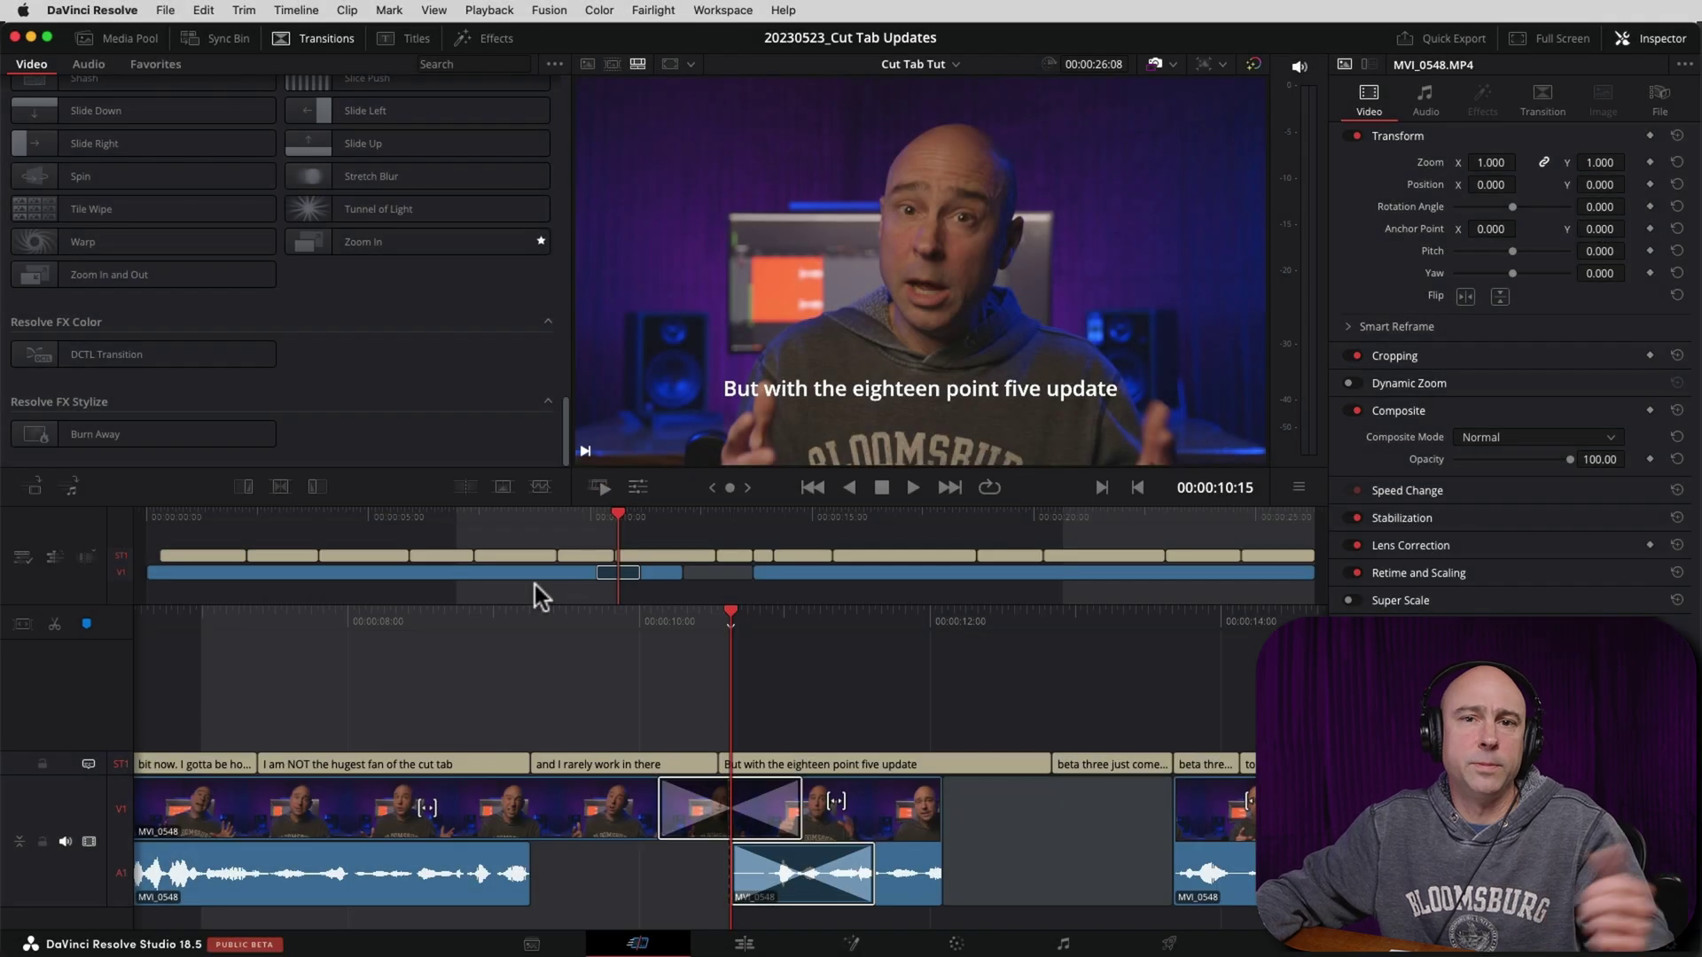
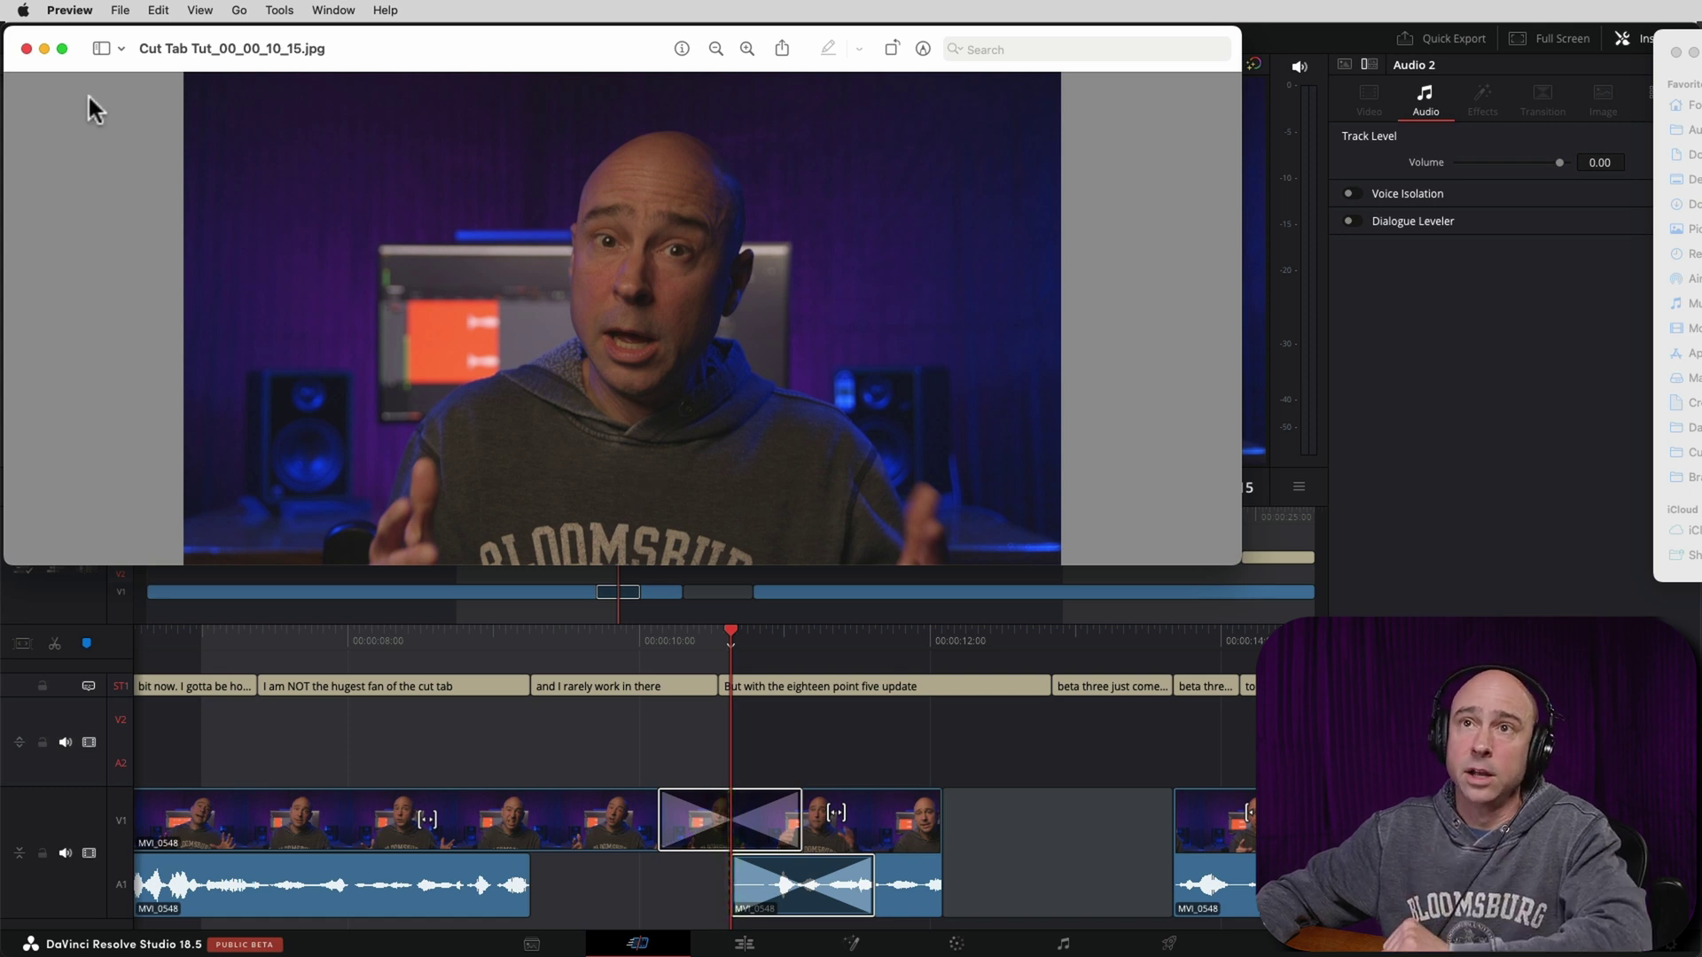
Close the preview of the still image Cut Tab Tut_00_00_10_15.jpg
left_click(26, 49)
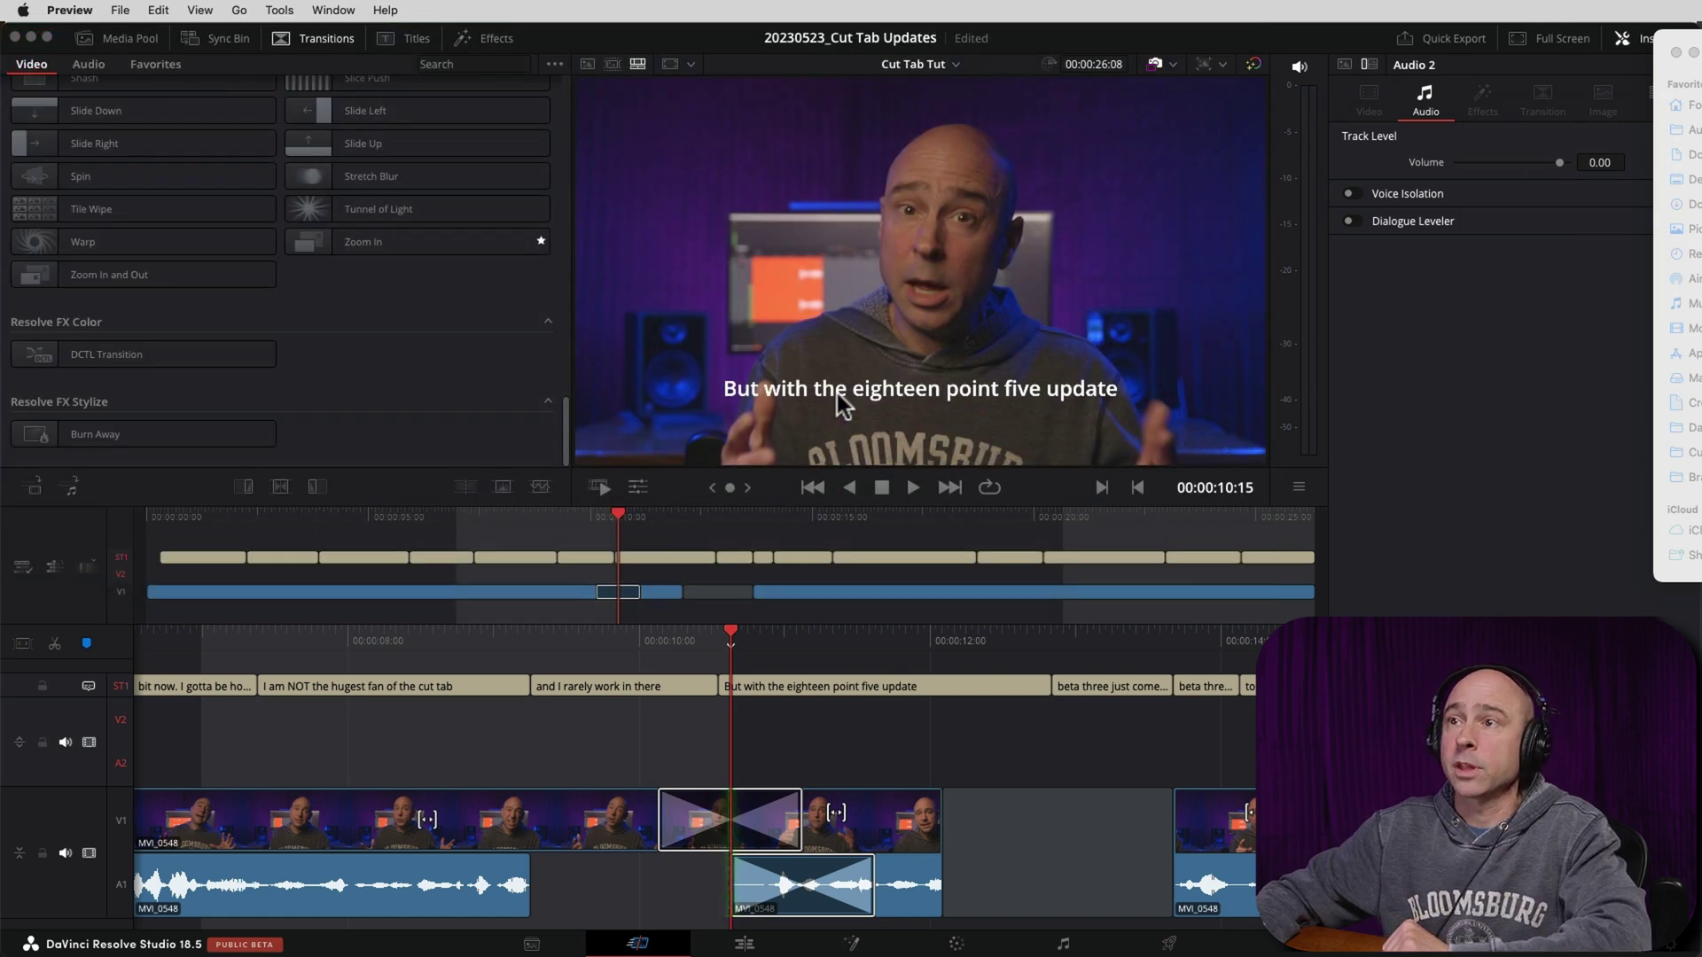